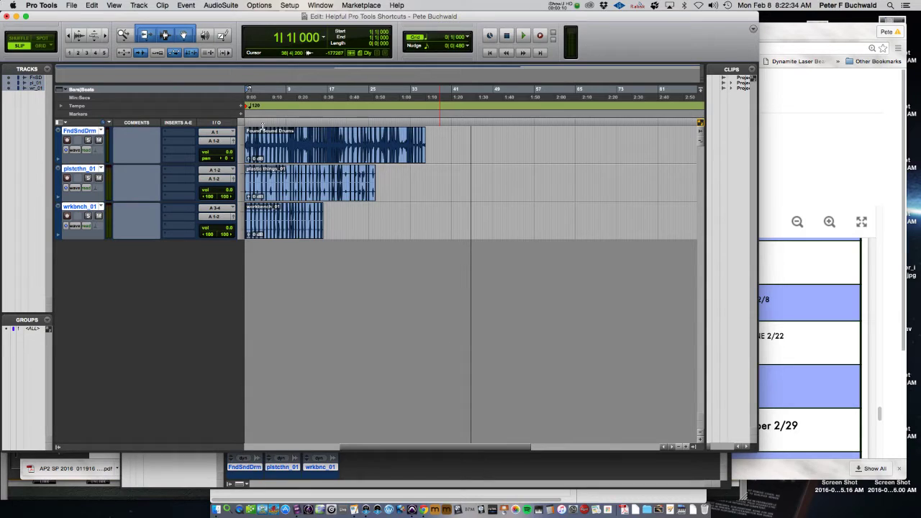
# - Place the playback cursor near bar 7, return it to the session start and enlarge the Edit window
pyautogui.click(277, 115)
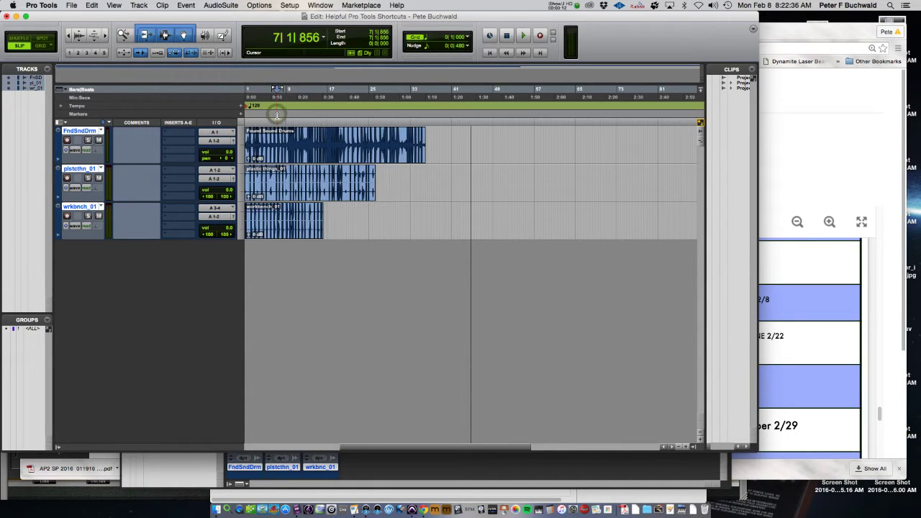
pyautogui.press('Return')
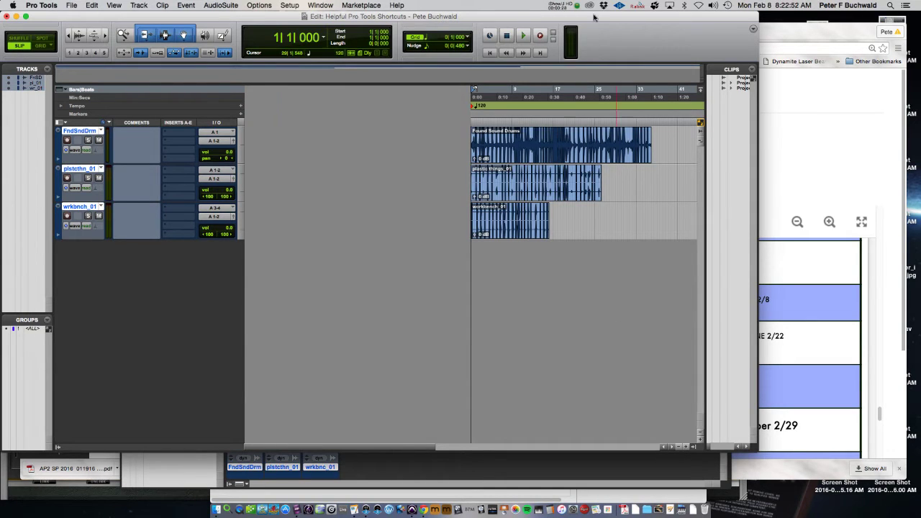
pyautogui.click(26, 16)
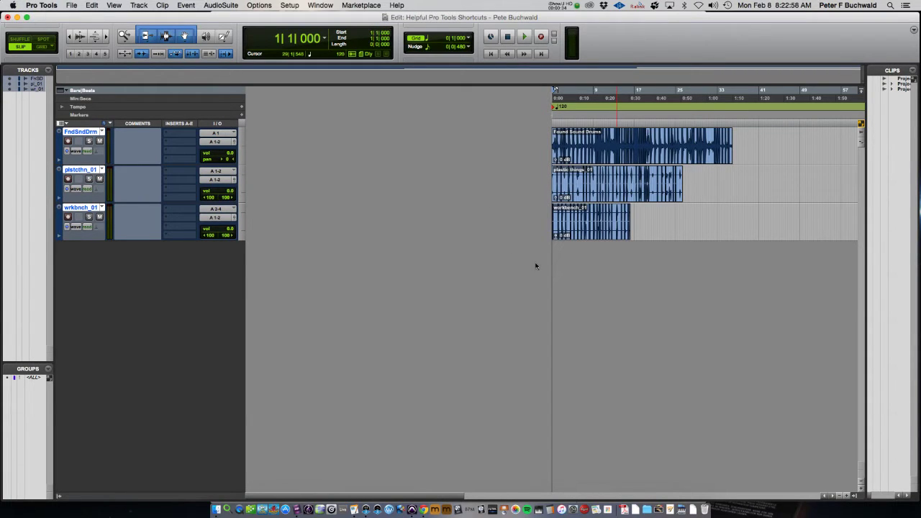
# - Play the session from the start and stop it, and resume and stop playback once more
pyautogui.click(695, 189)
pyautogui.press('space')
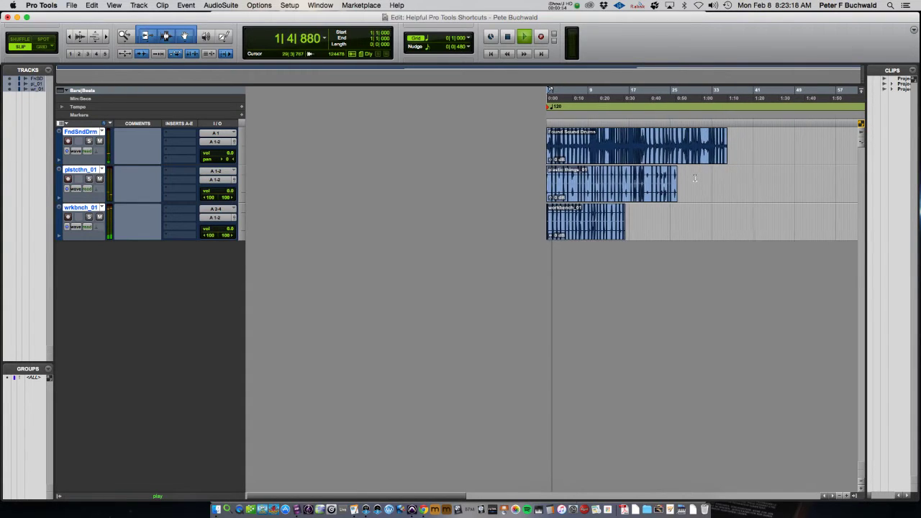
pyautogui.press('space')
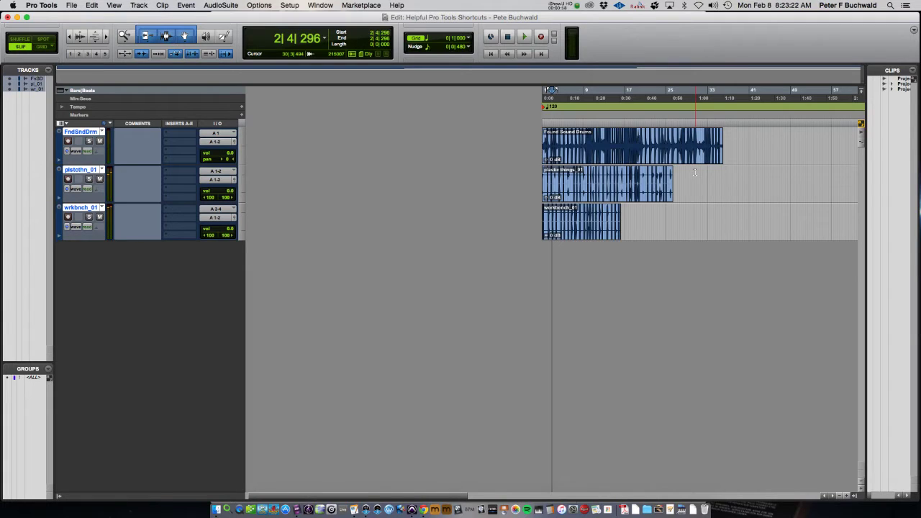
pyautogui.press('space')
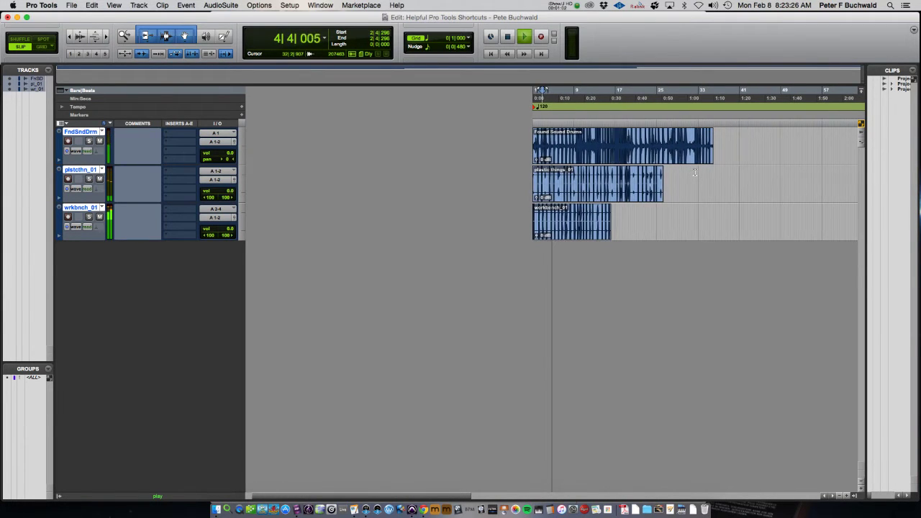
pyautogui.press('space')
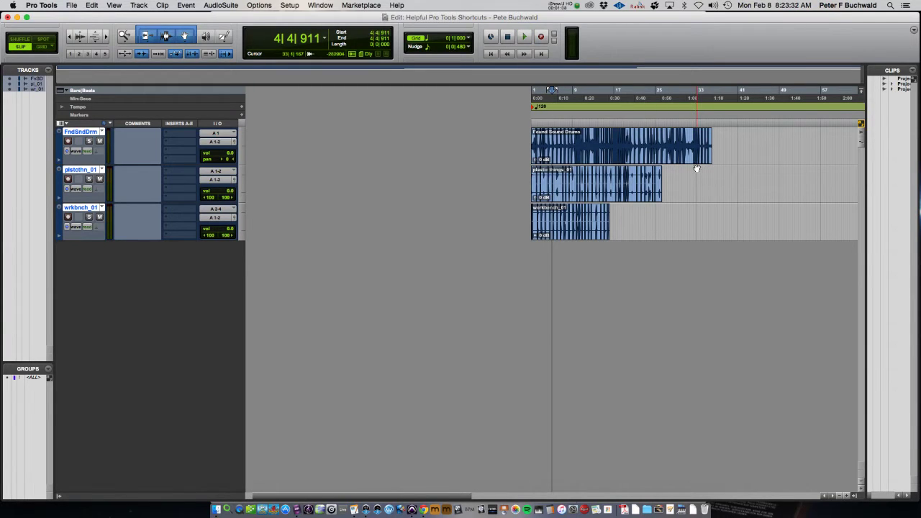
# - Fast-forward to about bar 12, rewind to about bar 7 and return to the session start
pyautogui.press('KP_2')
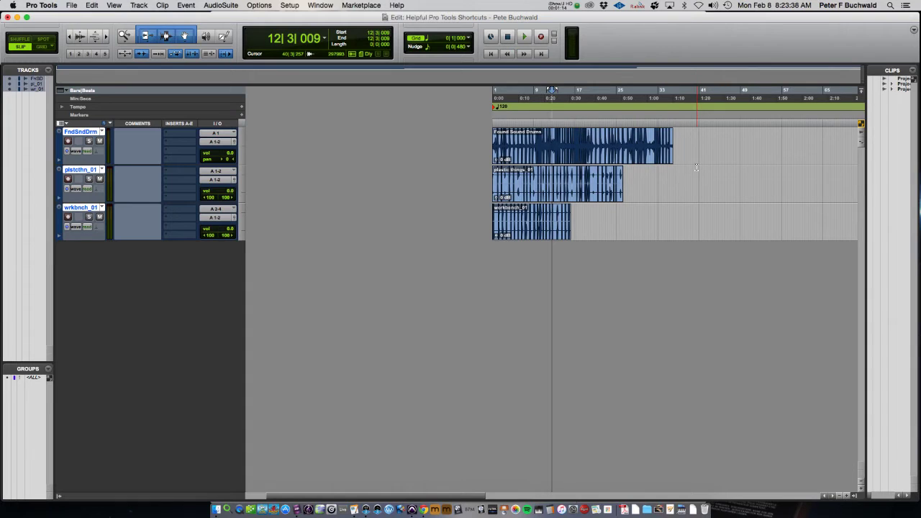
pyautogui.press('KP_1')
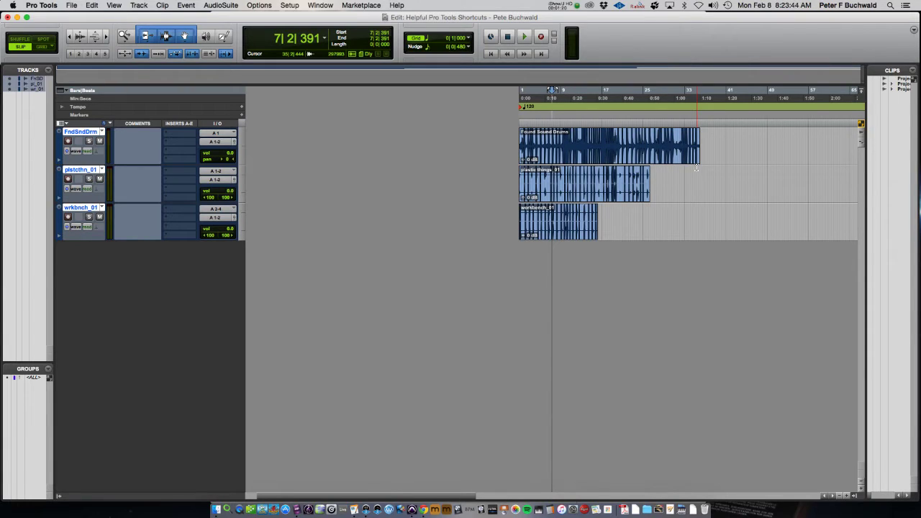
pyautogui.press('Return')
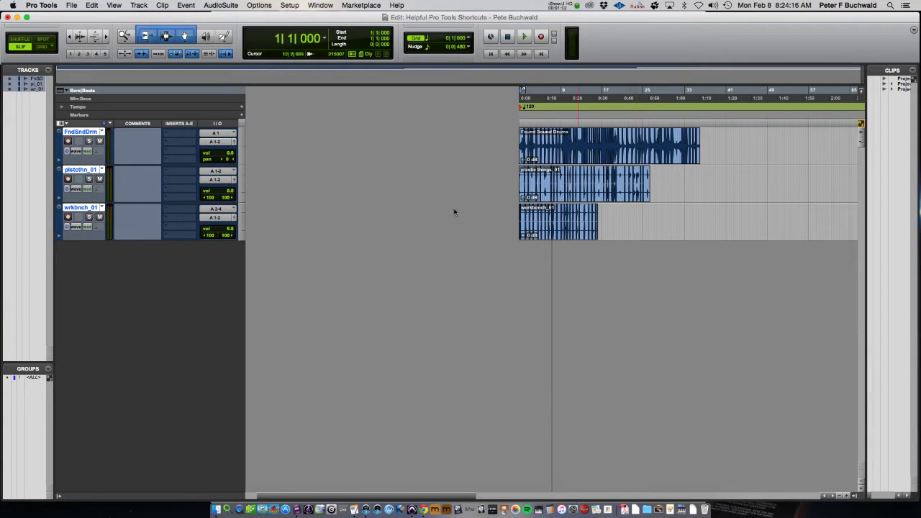
# - Record-arm the wrkbnch_01 track, record a short take from the session start and undo the recording
pyautogui.click(68, 217)
pyautogui.press('space')
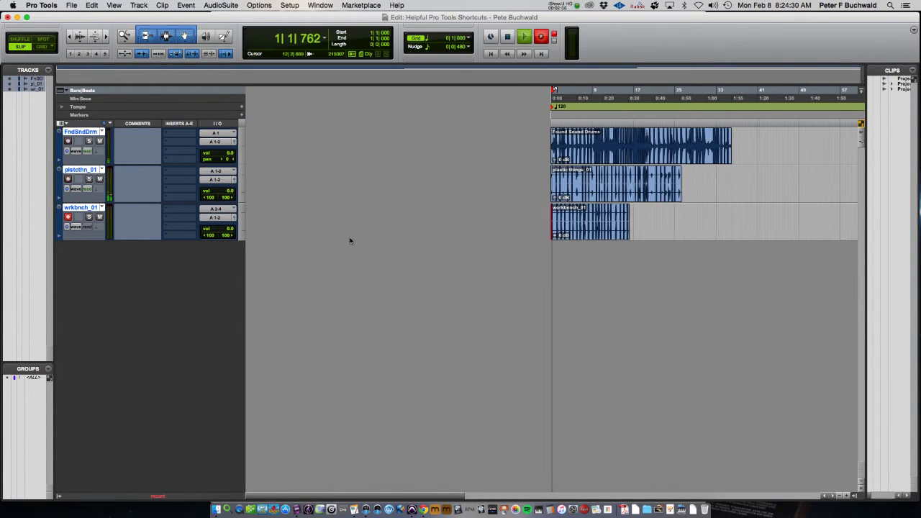
pyautogui.press('space')
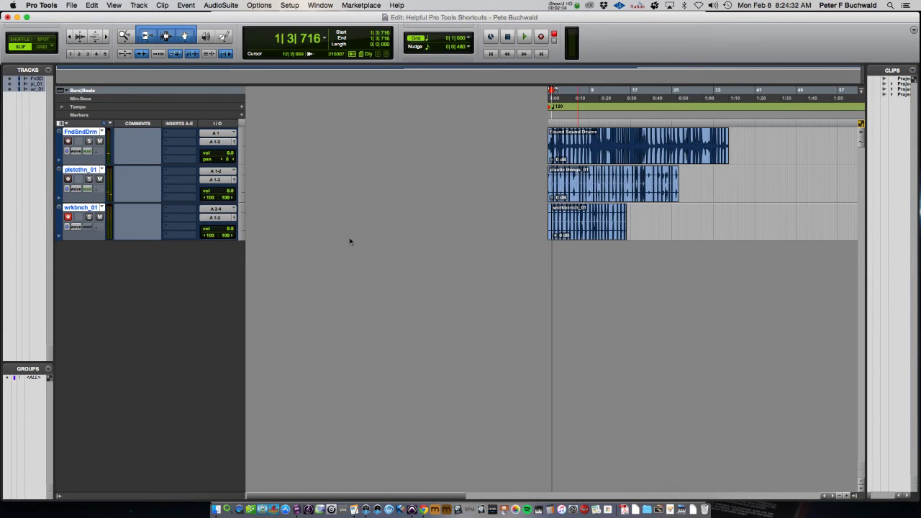
pyautogui.press('super+z')
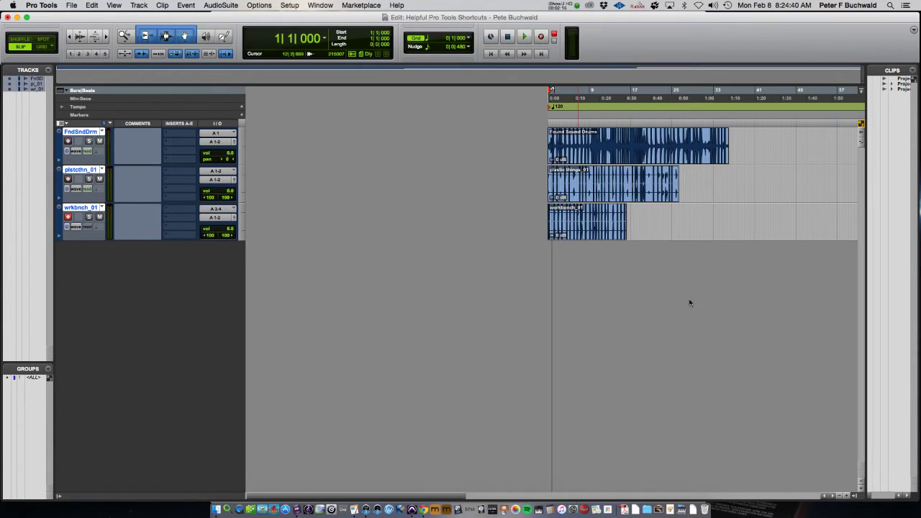
# - Place the edit cursor in the empty timeline beyond the clips, at about bar 45
pyautogui.click(760, 118)
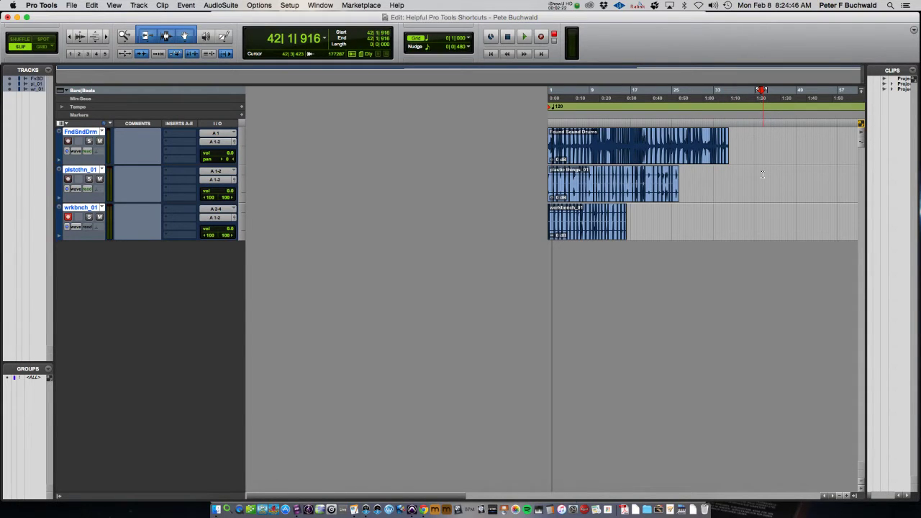
pyautogui.click(723, 38)
pyautogui.click(776, 116)
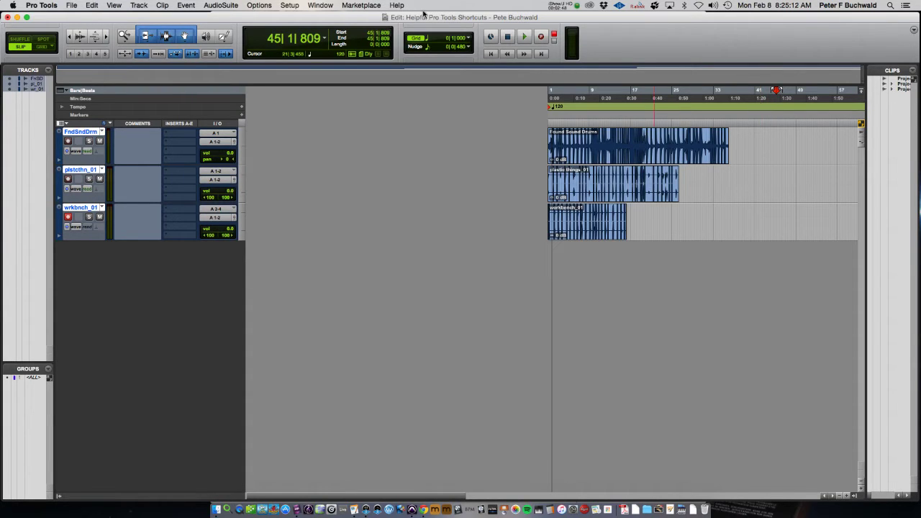
# - Show the floating Transport window to view its controls, and close it again
pyautogui.click(321, 5)
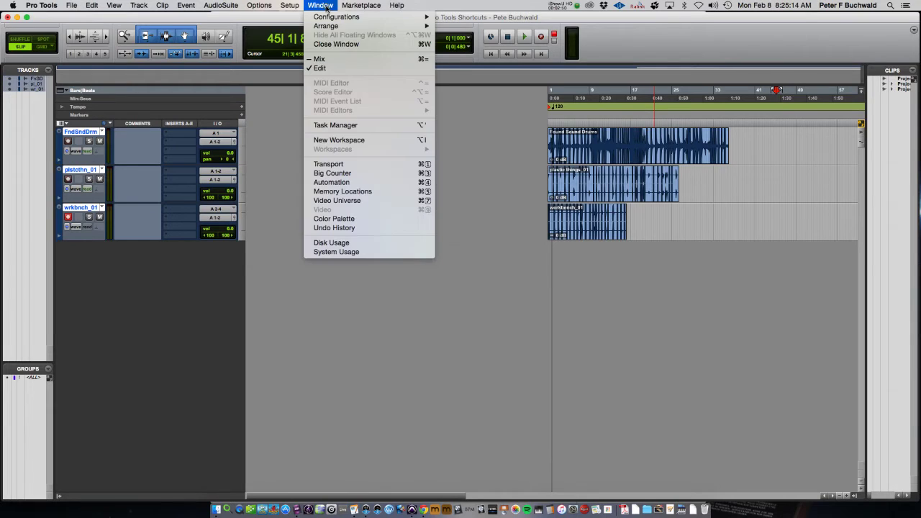
pyautogui.click(345, 164)
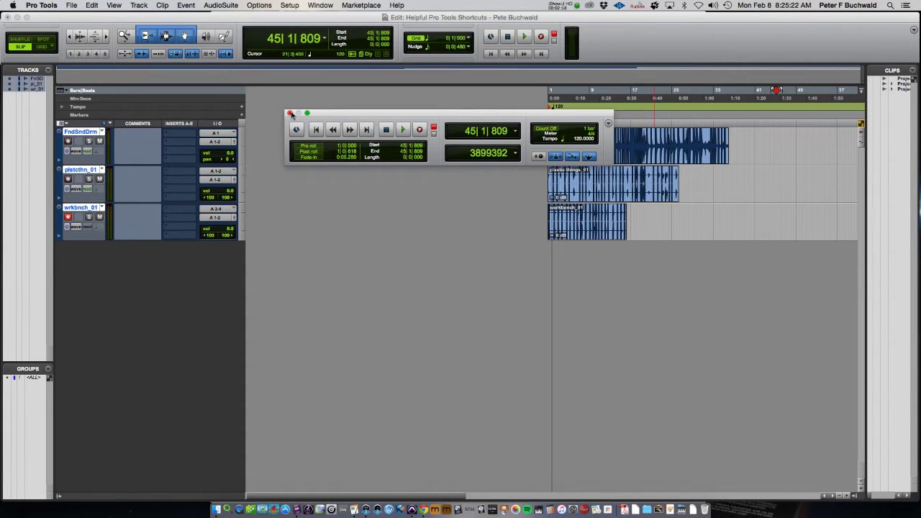
pyautogui.click(289, 113)
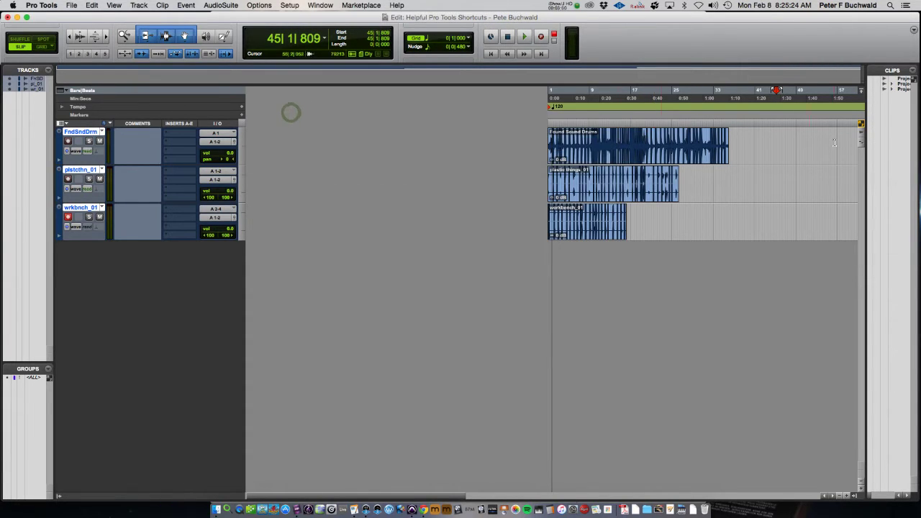
# - Record a short take on the wrkbnch_01 track from about bar 41 and undo it
pyautogui.click(757, 125)
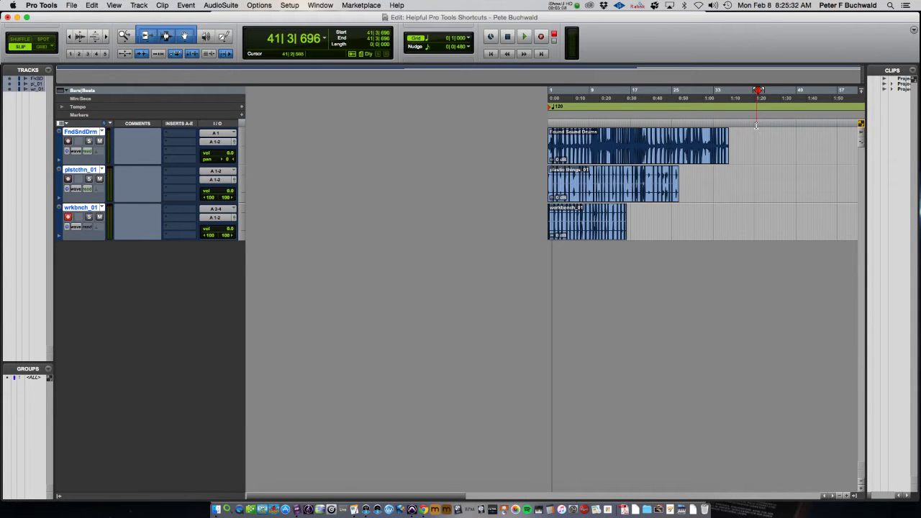
pyautogui.press('super+space')
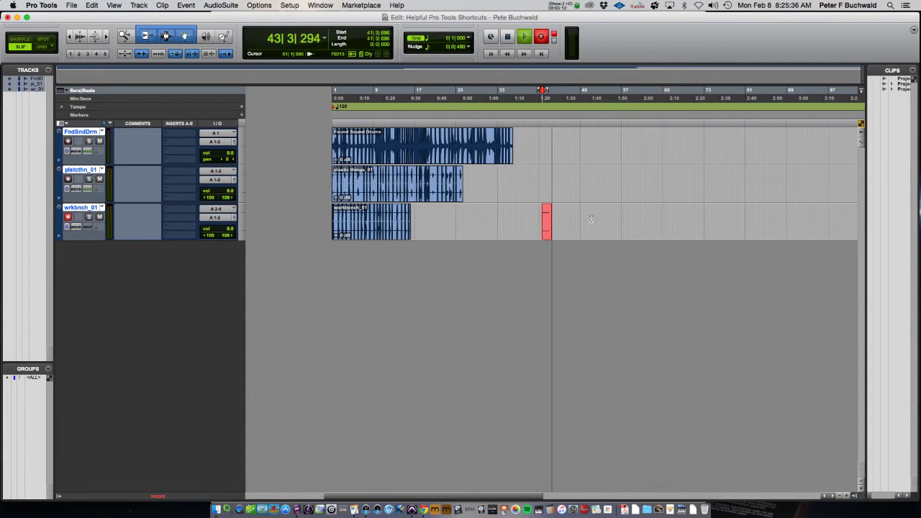
pyautogui.press('space')
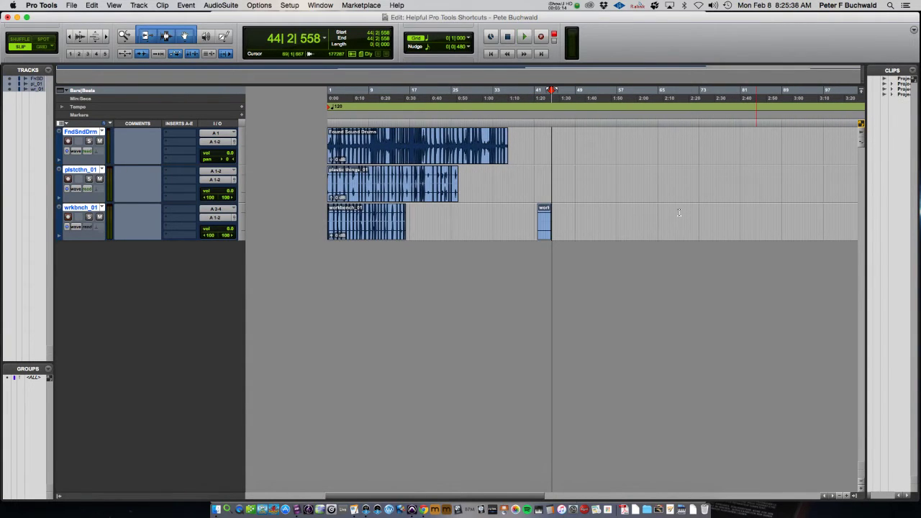
pyautogui.press('super+z')
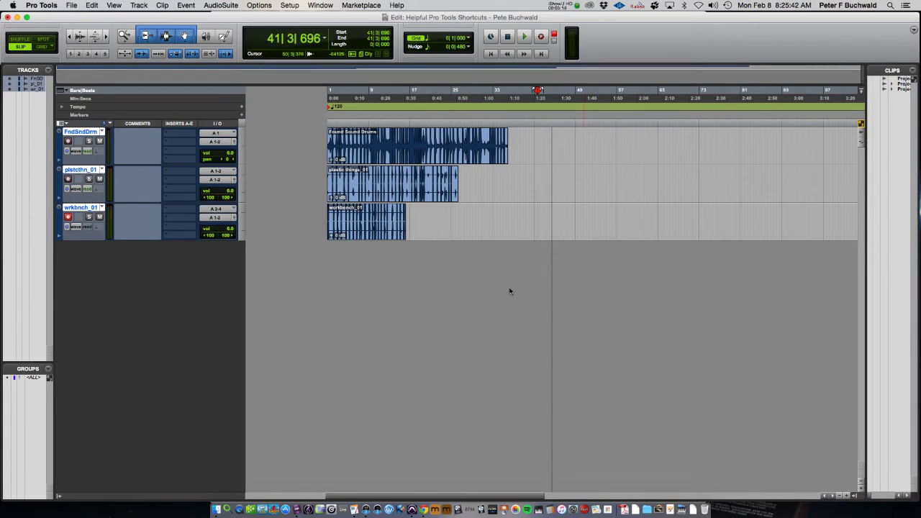
# - Open the New Tracks dialog, add two extra track rows and remove them, leaving a single row
pyautogui.press('super+shift+n')
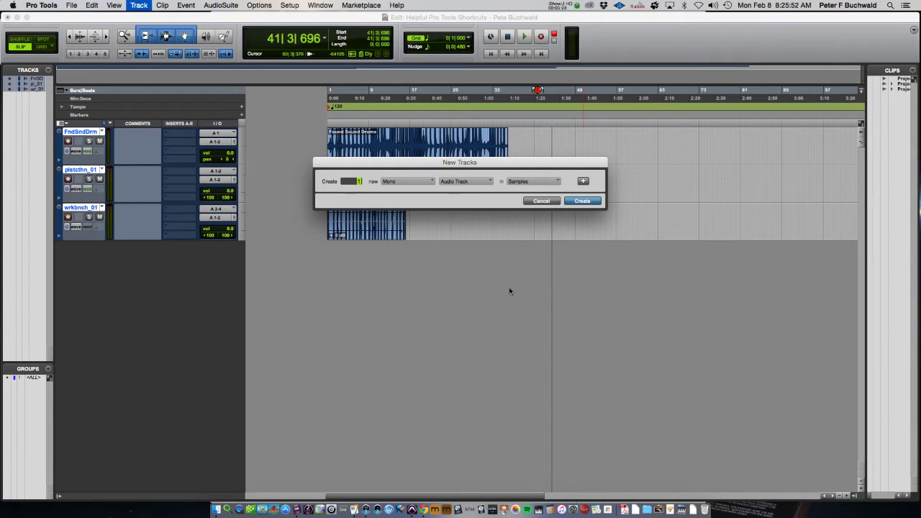
pyautogui.click(583, 181)
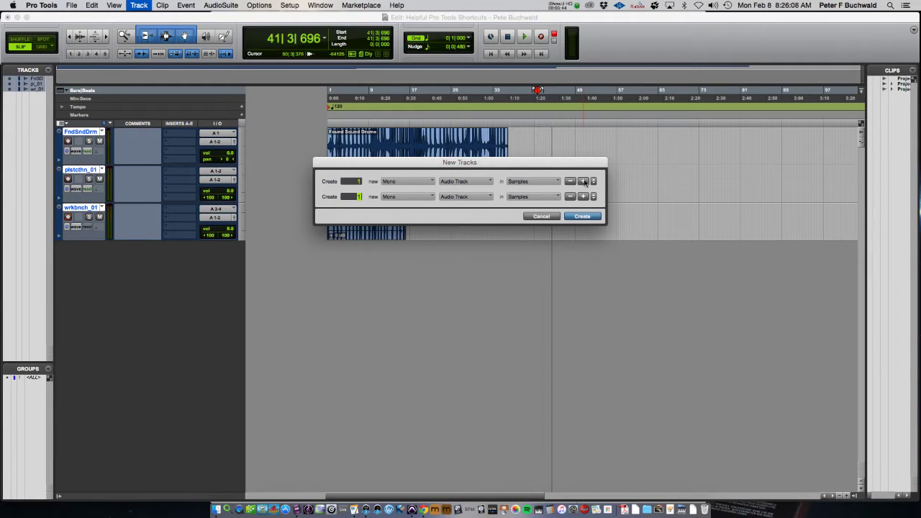
pyautogui.click(584, 181)
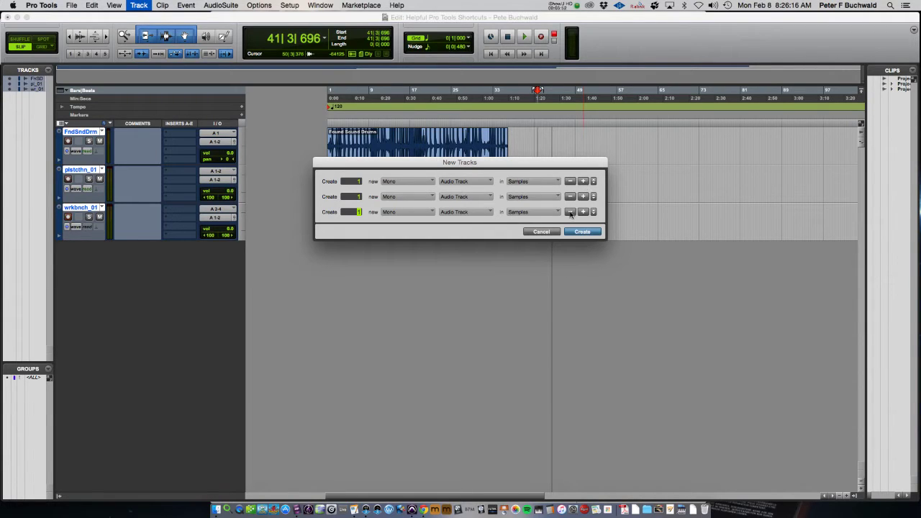
pyautogui.click(570, 211)
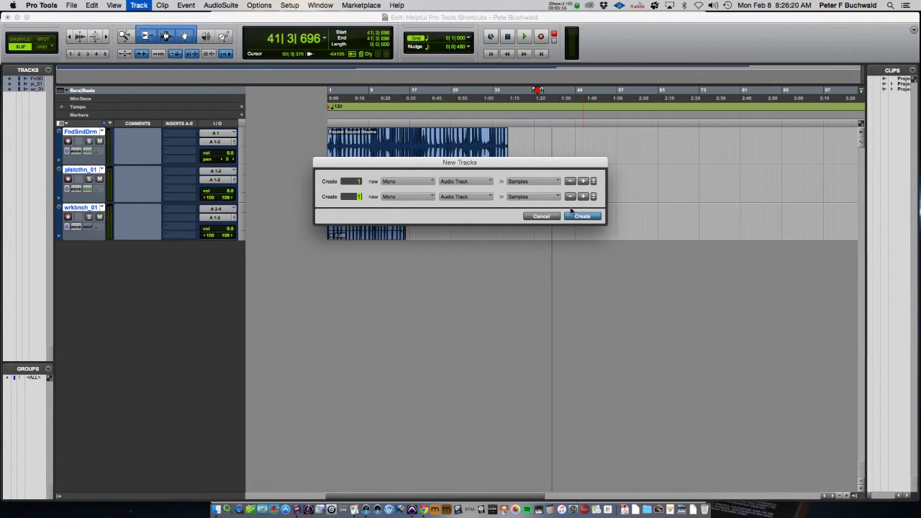
pyautogui.press('super+minus')
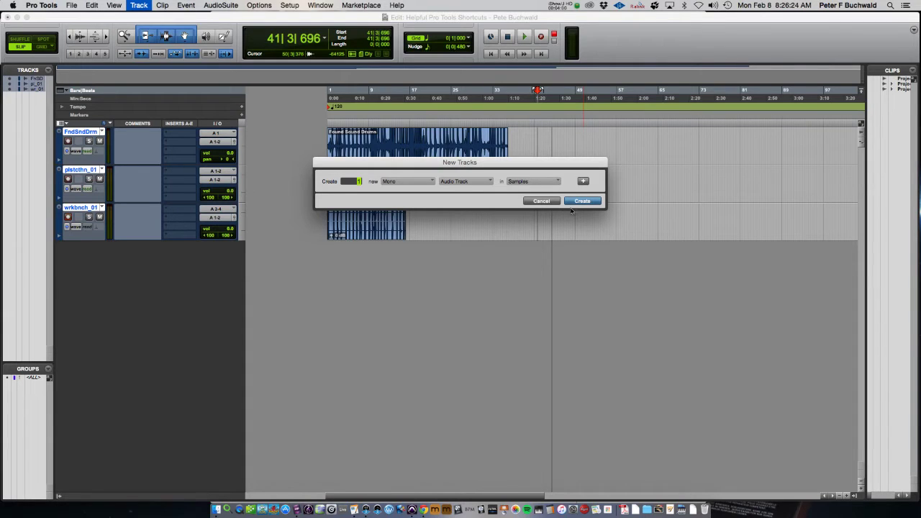
# - Add rows to the New Tracks setup until there are five mono audio track rows
pyautogui.press('super+plus')
pyautogui.press('super+plus')
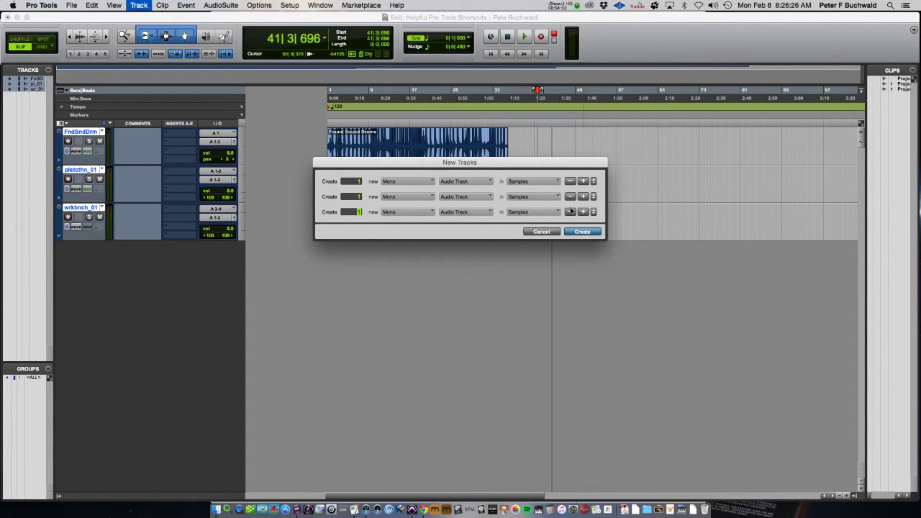
pyautogui.click(569, 212)
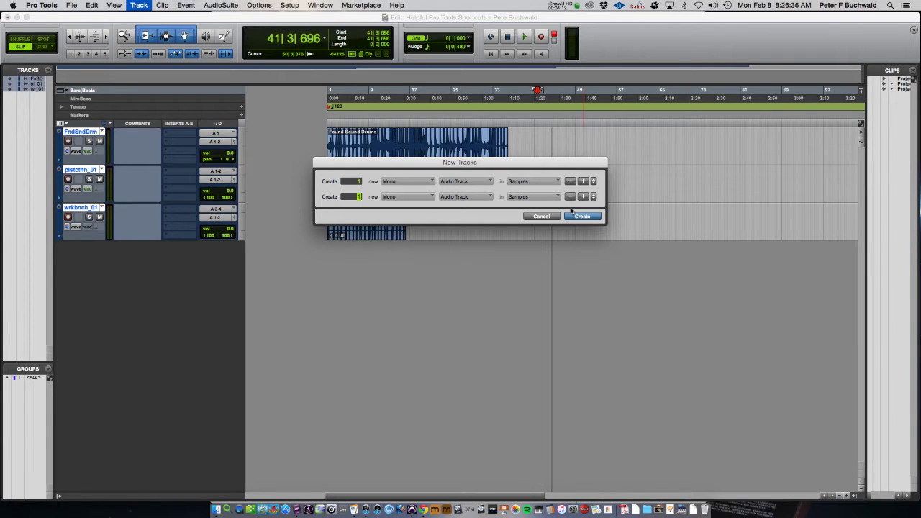
pyautogui.press('super+Down')
pyautogui.press('super+Down')
pyautogui.press('super+Down')
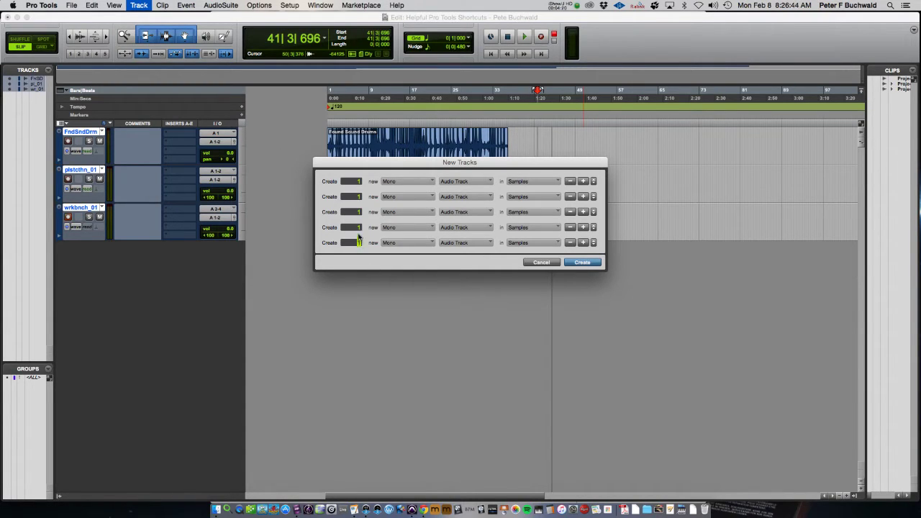
# - Cycle through the track count fields, setting the third row to 2 tracks and the fourth row to 3
pyautogui.click(360, 182)
pyautogui.press('Tab')
pyautogui.press('Tab')
pyautogui.press('Tab')
pyautogui.press('Tab')
pyautogui.press('Tab')
pyautogui.press('Tab')
pyautogui.press('Tab')
pyautogui.press('Tab')
pyautogui.press('Tab')
pyautogui.press('Tab')
pyautogui.press('Tab')
pyautogui.press('Tab')
pyautogui.write('2')
pyautogui.press('Tab')
pyautogui.write('3')
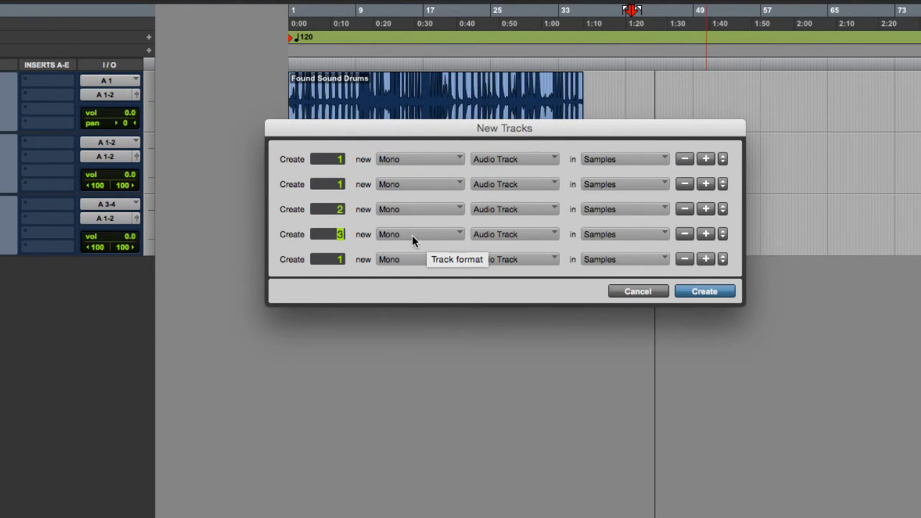
# - Set the fourth row's format to Stereo, cycle its track types back to Audio Track and create all the tracks
pyautogui.press('super+Right')
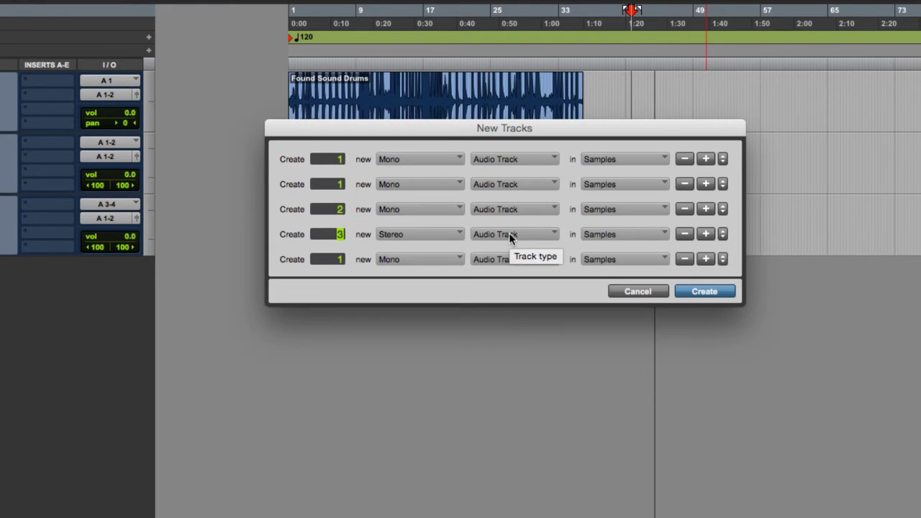
pyautogui.press('super+Down')
pyautogui.press('super+Down')
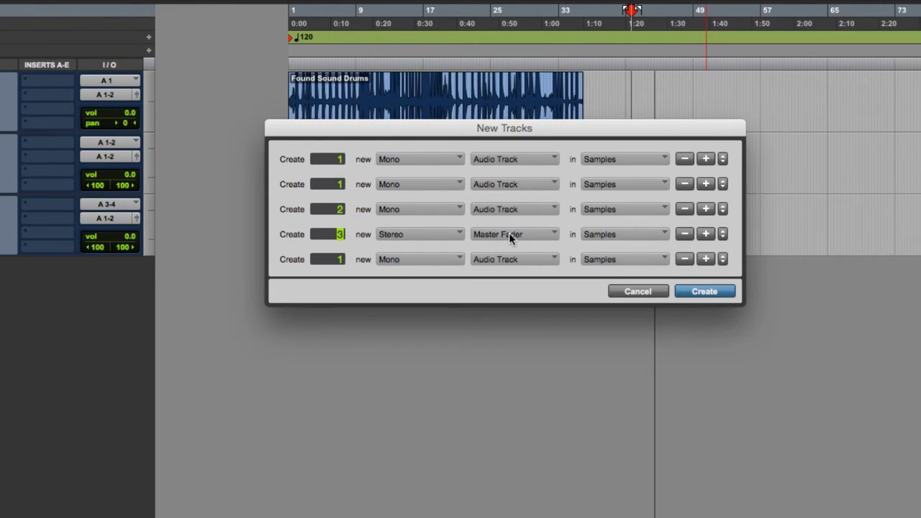
pyautogui.press('super+Down')
pyautogui.press('super+Up')
pyautogui.press('super+Up')
pyautogui.press('super+Up')
pyautogui.press('super+Up')
pyautogui.press('super+Down')
pyautogui.click(703, 291)
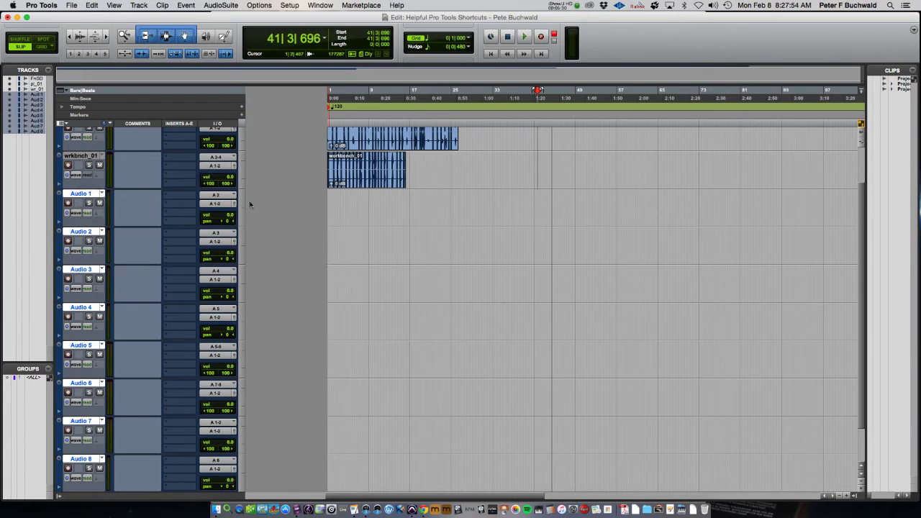
# - Set the Audio 1 track to solo safe and solo the wrkbnch_01 track
pyautogui.keyDown('super'); pyautogui.click(88, 204); pyautogui.keyUp('super')
pyautogui.click(89, 166)
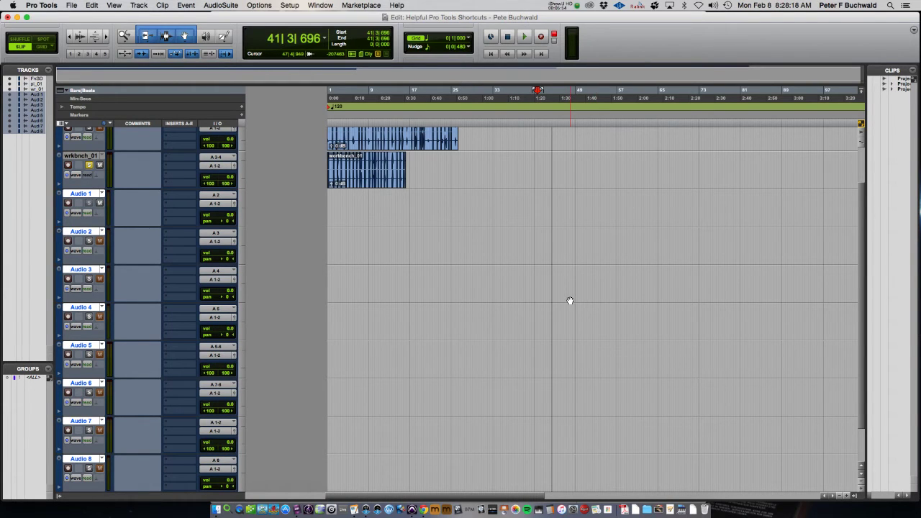
# - Show the Mix window and assign the output of all tracks to Bus 23-24 (Stereo) at once
pyautogui.press('super+equal')
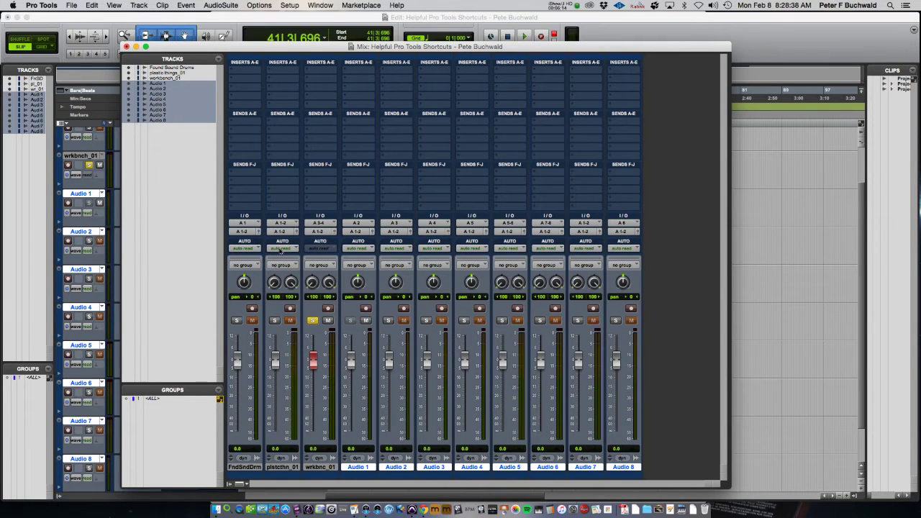
pyautogui.click(246, 232)
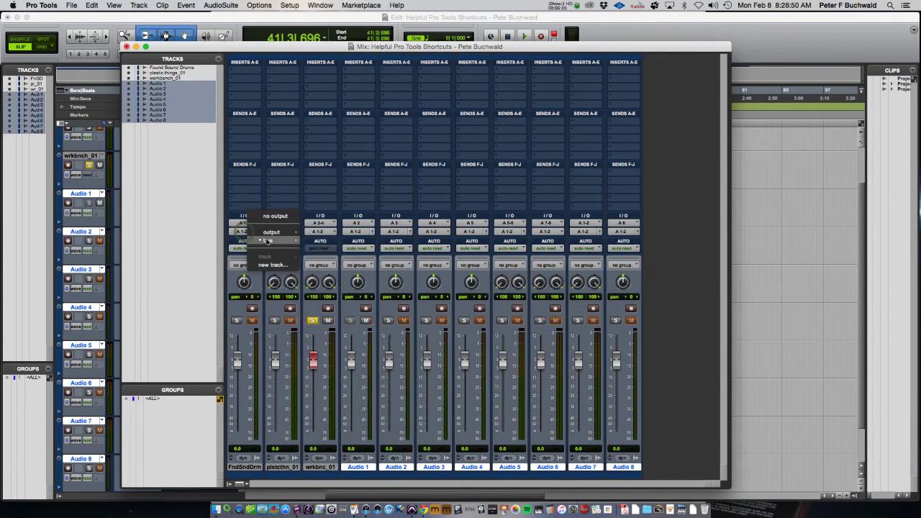
pyautogui.moveTo(267, 241)
pyautogui.moveTo(330, 242)
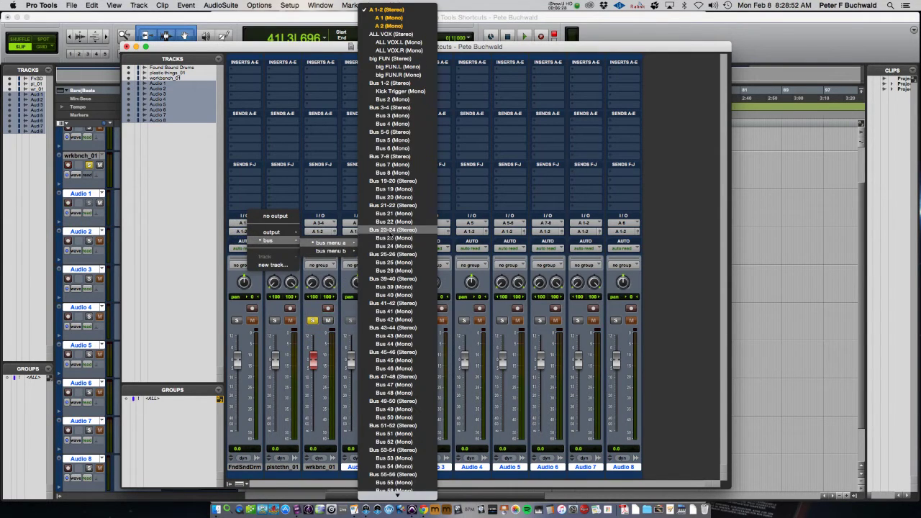
pyautogui.keyDown('alt'); pyautogui.click(392, 230); pyautogui.keyUp('alt')
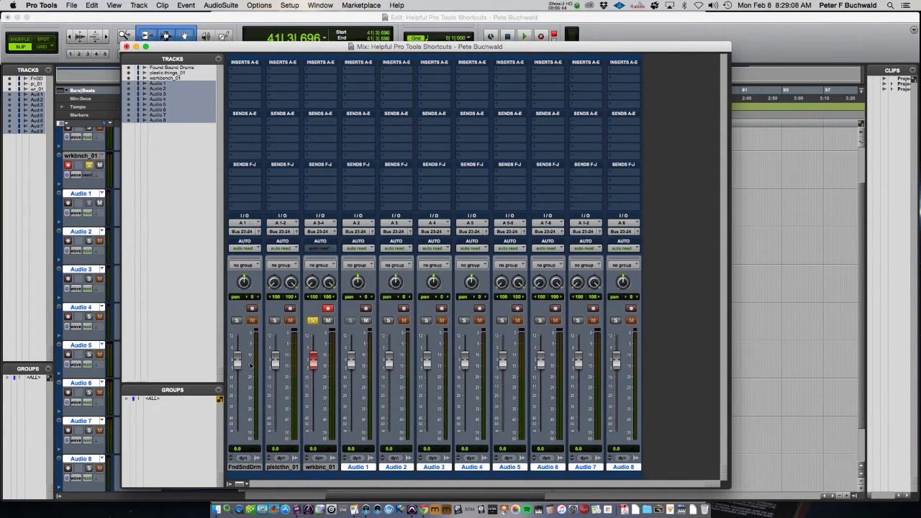
# - Assign ascending bus inputs to all mono tracks at once, starting with Bus 40 (Mono) on the Found Sound Drums track
pyautogui.click(250, 225)
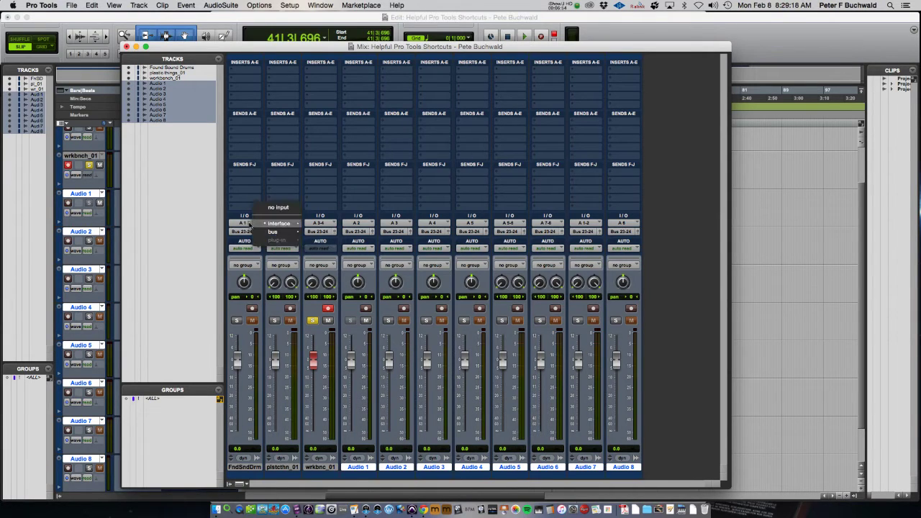
pyautogui.moveTo(274, 231)
pyautogui.moveTo(317, 235)
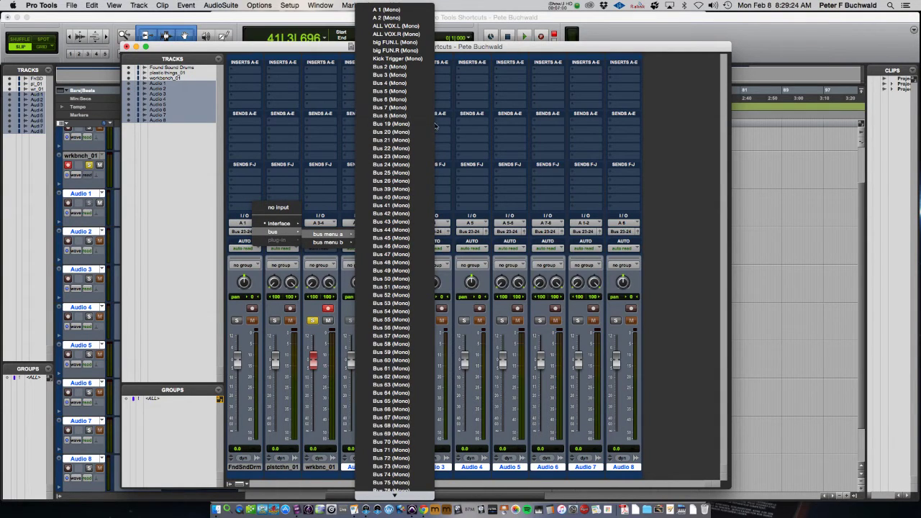
pyautogui.keyDown('alt'); pyautogui.keyDown('super'); pyautogui.click(403, 197); pyautogui.keyUp('super'); pyautogui.keyUp('alt')
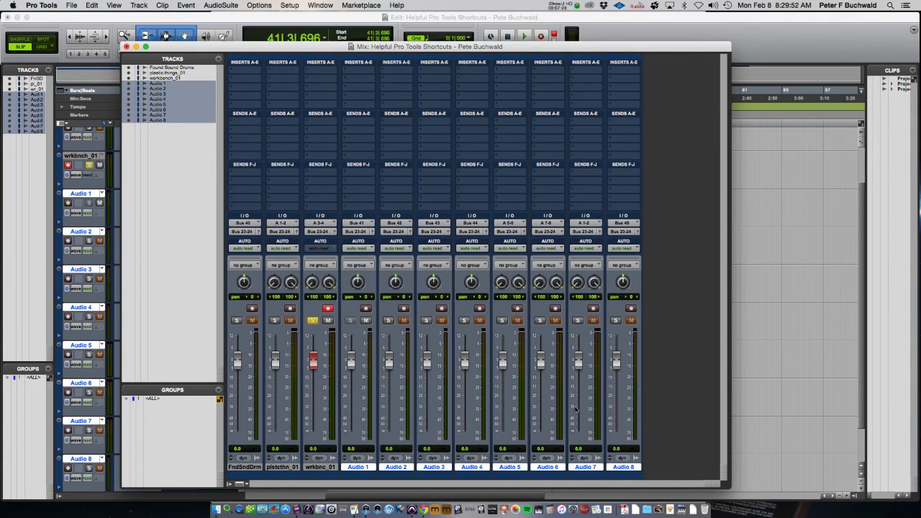
# - Move the Audio 8 track directly after Audio 4 and select the adjacent tracks Audio 1 through Audio 8
pyautogui.click(330, 467)
pyautogui.click(358, 467)
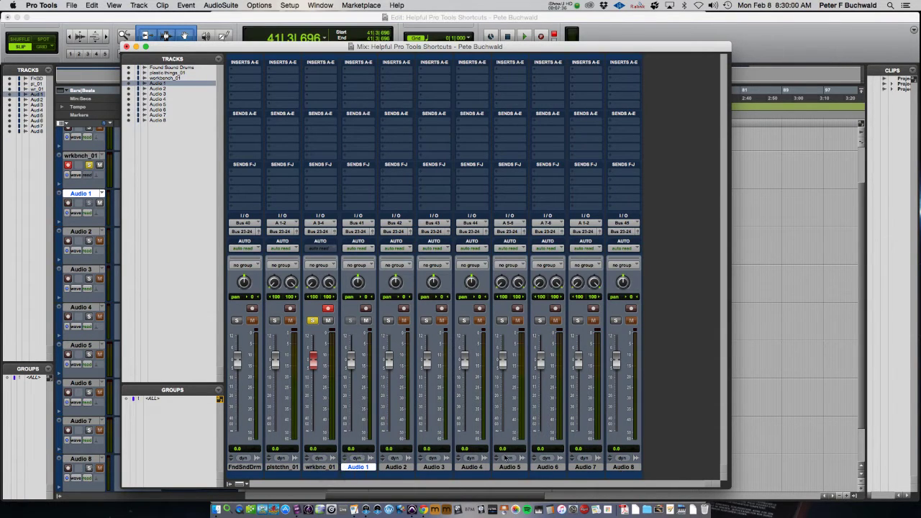
pyautogui.keyDown('shift'); pyautogui.click(472, 468); pyautogui.keyUp('shift')
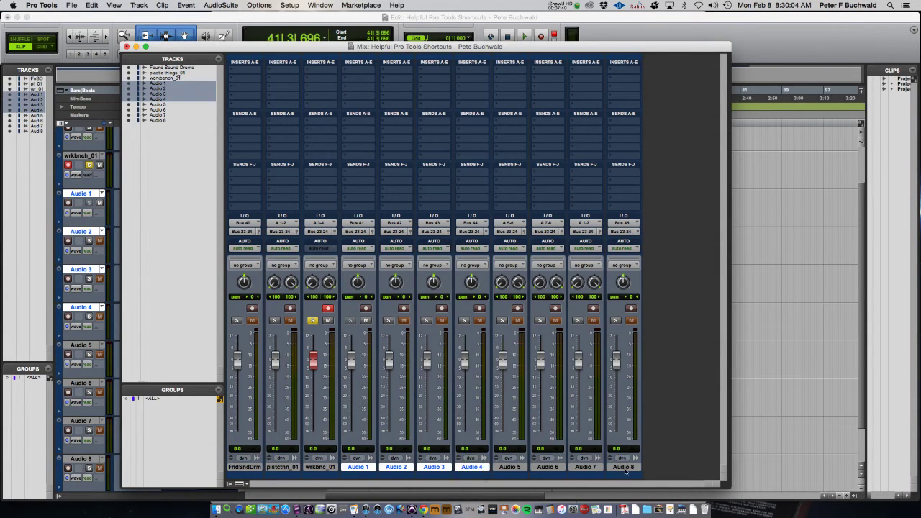
pyautogui.moveTo(623, 468); pyautogui.dragTo(509, 466)
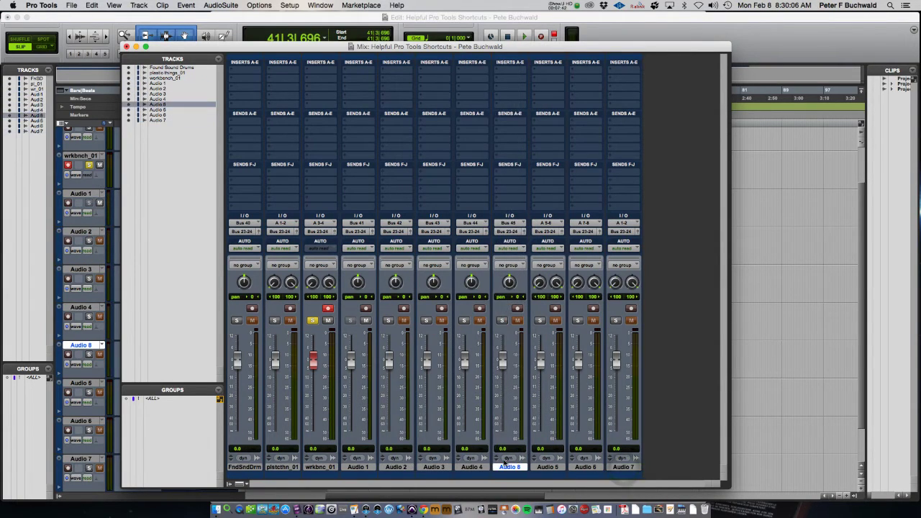
pyautogui.keyDown('shift'); pyautogui.click(357, 468); pyautogui.keyUp('shift')
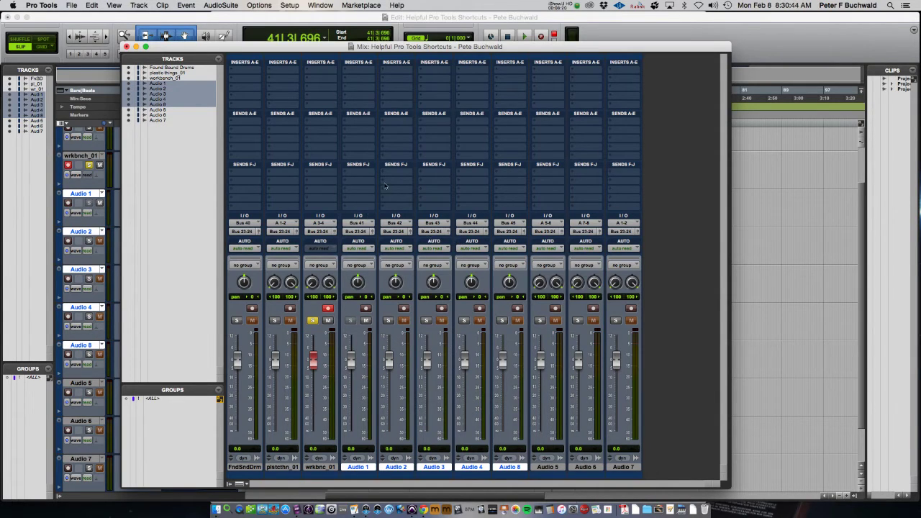
# - Assign the output of only the selected tracks to Bus 47-48 (Stereo)
pyautogui.click(365, 232)
pyautogui.moveTo(376, 242)
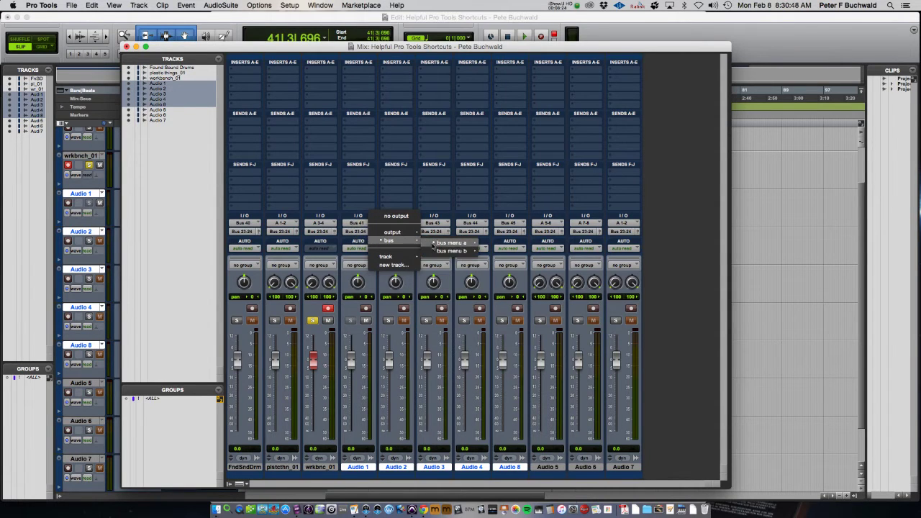
pyautogui.moveTo(452, 243)
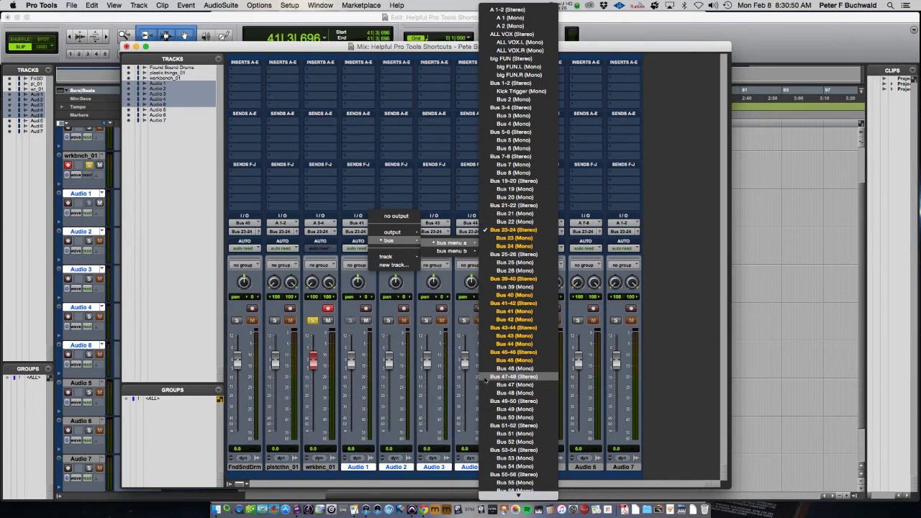
pyautogui.keyDown('alt'); pyautogui.keyDown('shift'); pyautogui.click(486, 377); pyautogui.keyUp('shift'); pyautogui.keyUp('alt')
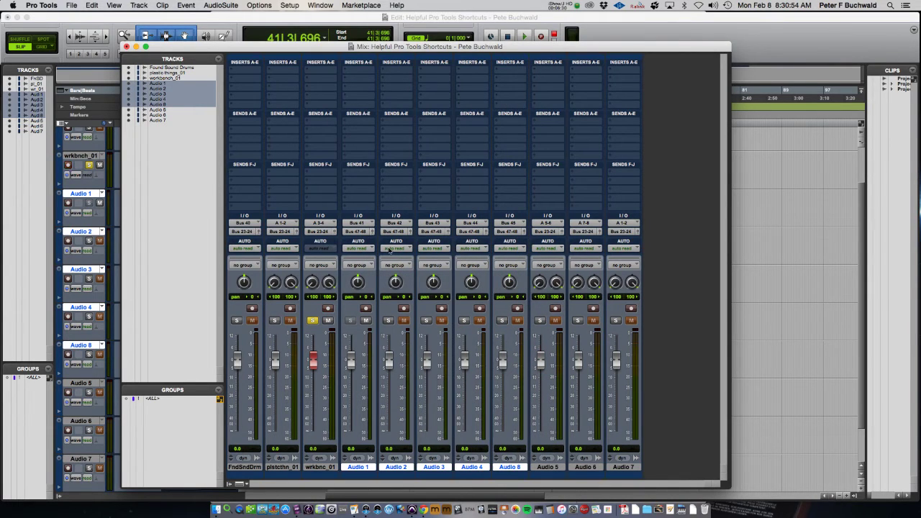
# - Assign ascending bus inputs to only the selected tracks, starting with Bus 70 (Mono) on Audio 1
pyautogui.click(361, 225)
pyautogui.moveTo(393, 226)
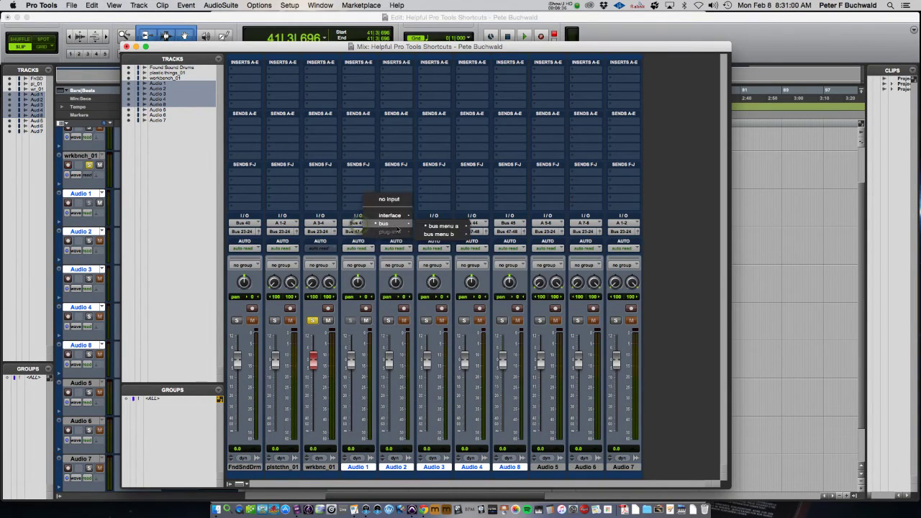
pyautogui.moveTo(443, 226)
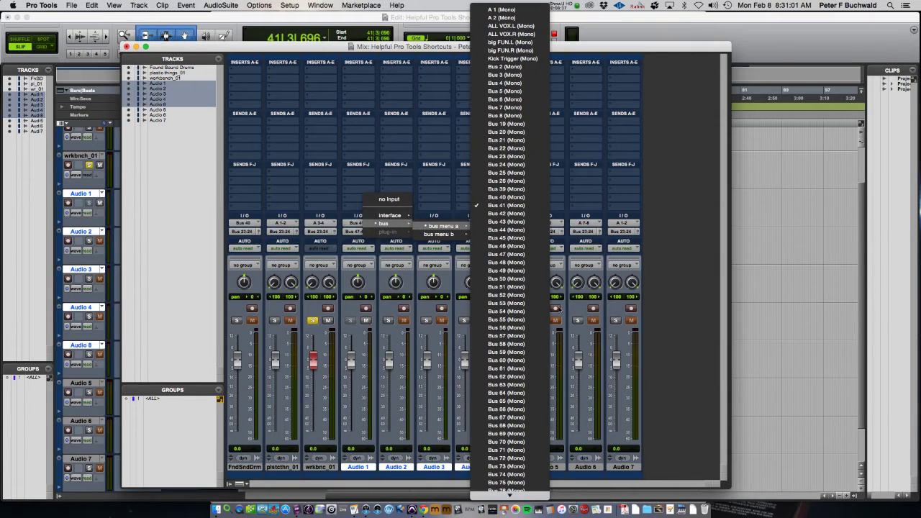
pyautogui.keyDown('alt'); pyautogui.keyDown('shift'); pyautogui.keyDown('super'); pyautogui.click(508, 442); pyautogui.keyUp('super'); pyautogui.keyUp('shift'); pyautogui.keyUp('alt')
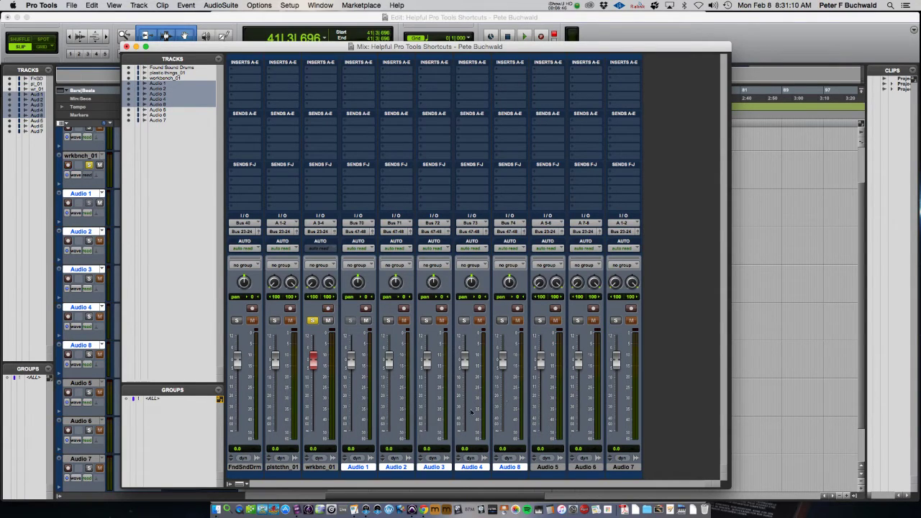
# - Toggle repeatedly between selecting and deselecting all tracks in the mixer
pyautogui.keyDown('alt'); pyautogui.click(549, 467); pyautogui.keyUp('alt')
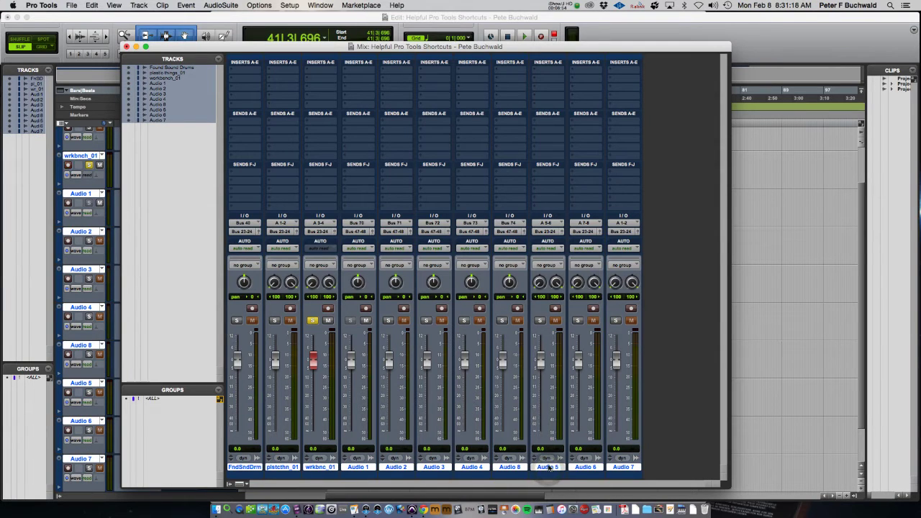
pyautogui.keyDown('alt'); pyautogui.click(548, 468); pyautogui.keyUp('alt')
pyautogui.keyDown('alt'); pyautogui.click(549, 468); pyautogui.keyUp('alt')
pyautogui.keyDown('alt'); pyautogui.click(548, 468); pyautogui.keyUp('alt')
pyautogui.keyDown('alt'); pyautogui.click(548, 468); pyautogui.keyUp('alt')
pyautogui.keyDown('alt'); pyautogui.click(549, 467); pyautogui.keyUp('alt')
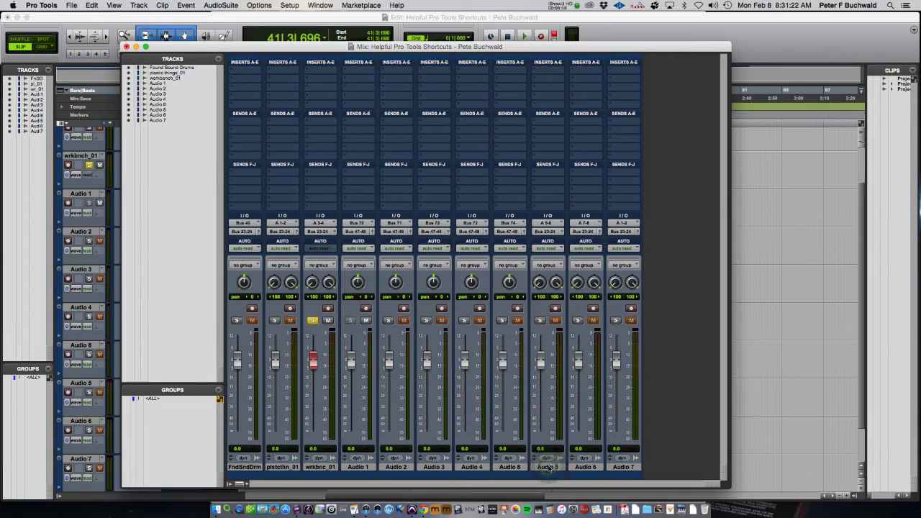
# - Select the non-adjacent tracks Audio 5, Audio 4, Audio 2 and wrkbnch_01, and remove Audio 5 from the selection
pyautogui.click(548, 467)
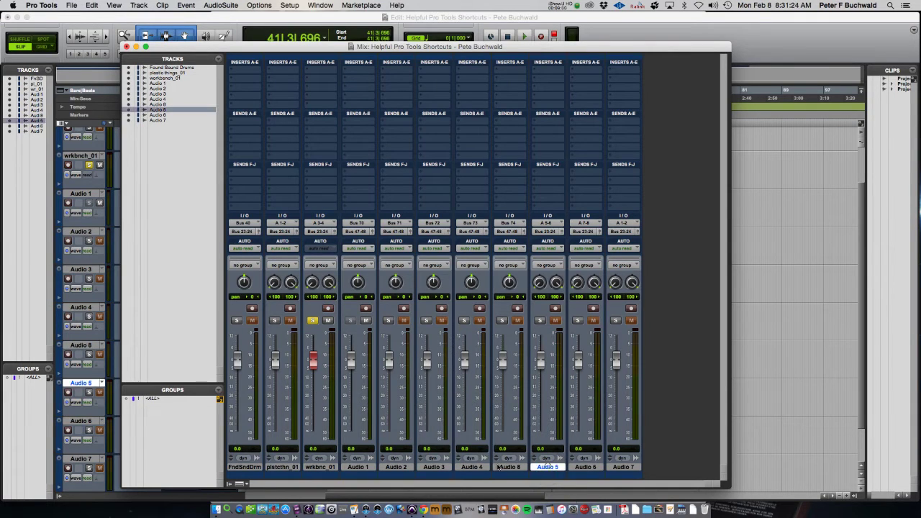
pyautogui.keyDown('super'); pyautogui.click(471, 468); pyautogui.keyUp('super')
pyautogui.keyDown('super'); pyautogui.click(395, 467); pyautogui.keyUp('super')
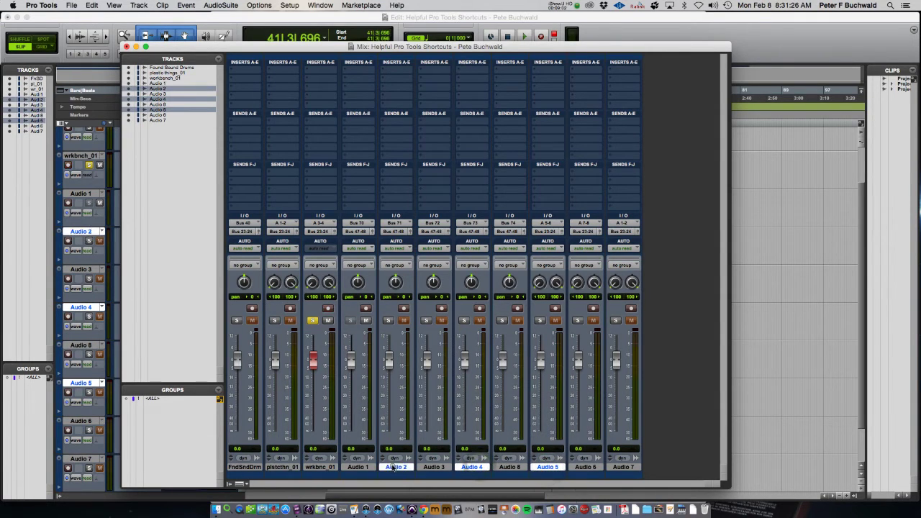
pyautogui.keyDown('super'); pyautogui.click(320, 467); pyautogui.keyUp('super')
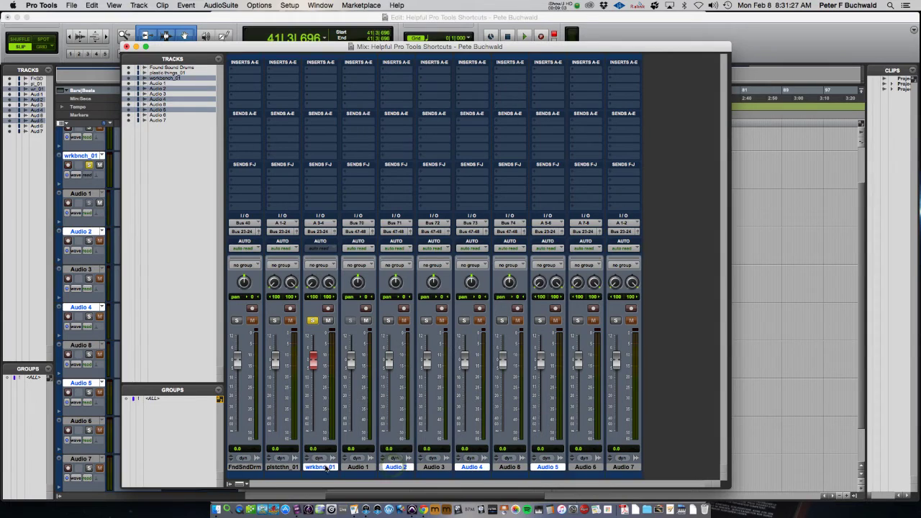
pyautogui.keyDown('super'); pyautogui.click(552, 468); pyautogui.keyUp('super')
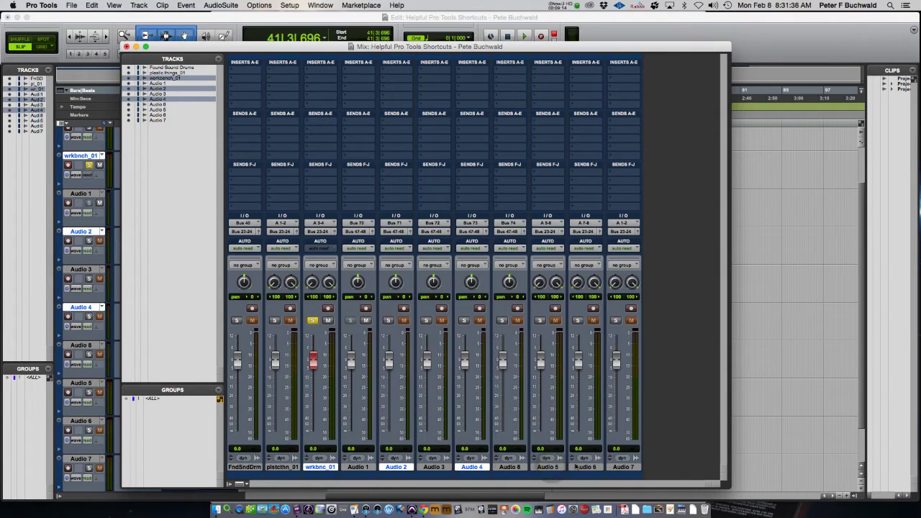
# - Extend the track selection through Audio 7 and exclude Audio 8 from it
pyautogui.keyDown('shift'); pyautogui.click(624, 468); pyautogui.keyUp('shift')
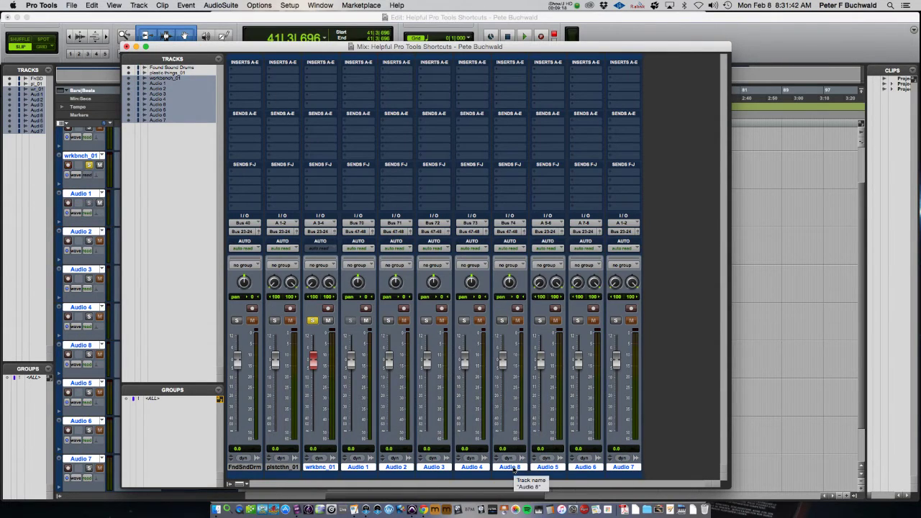
pyautogui.keyDown('super'); pyautogui.click(511, 468); pyautogui.keyUp('super')
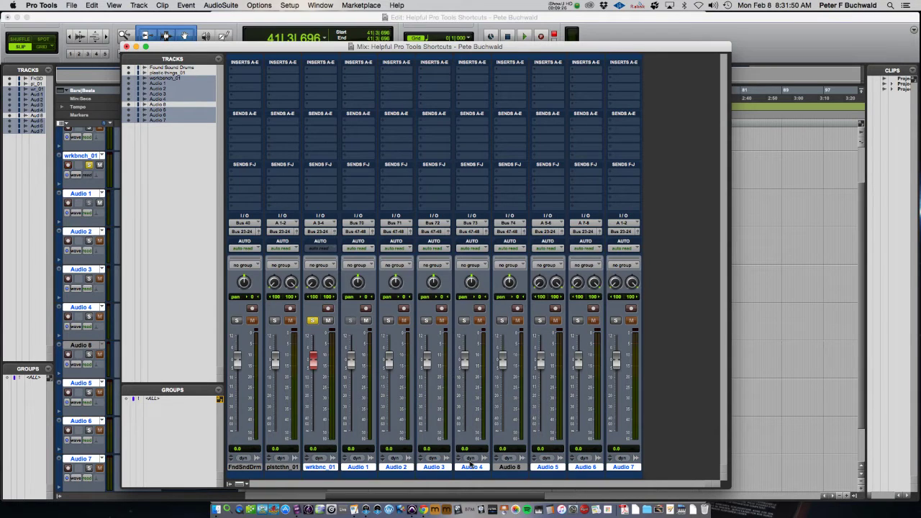
# - Return to the session start in the Edit window and zoom the timeline in four levels horizontally
pyautogui.click(807, 290)
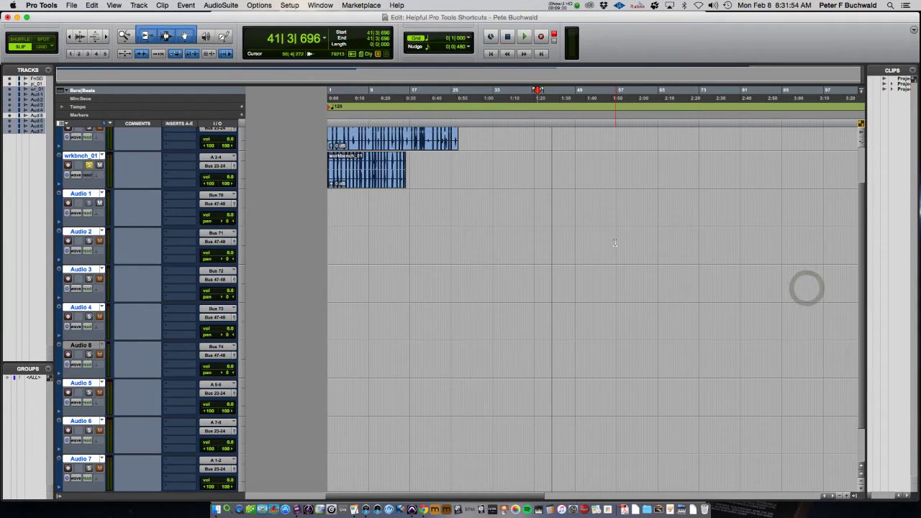
pyautogui.press('Return')
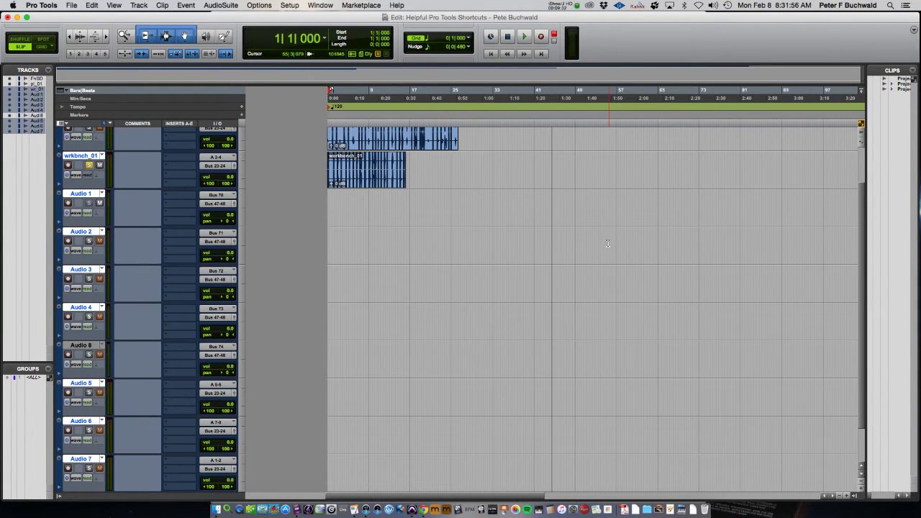
pyautogui.press('super+bracketright')
pyautogui.press('super+bracketright')
pyautogui.press('super+bracketright')
pyautogui.press('super+bracketright')
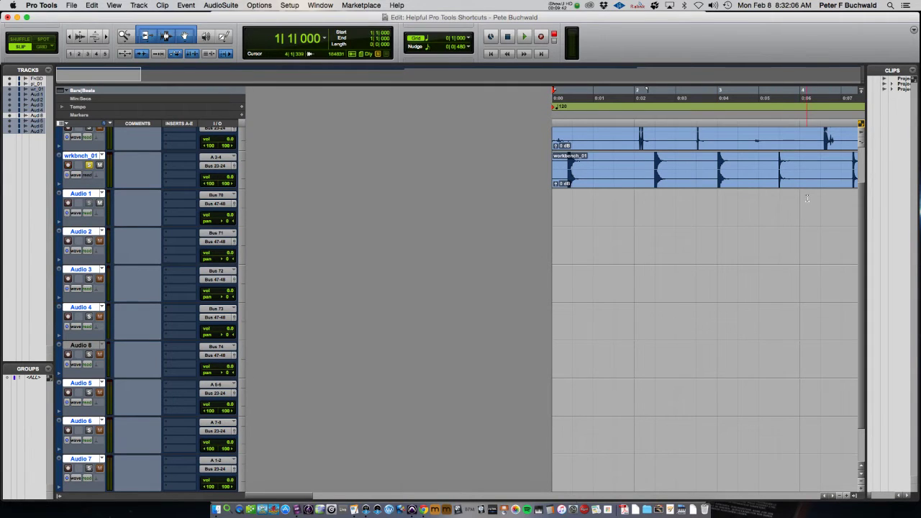
# - Zoom the timeline out six levels horizontally and back in two levels using the single-key zoom commands
pyautogui.press('r')
pyautogui.press('r')
pyautogui.press('r')
pyautogui.press('r')
pyautogui.press('r')
pyautogui.press('r')
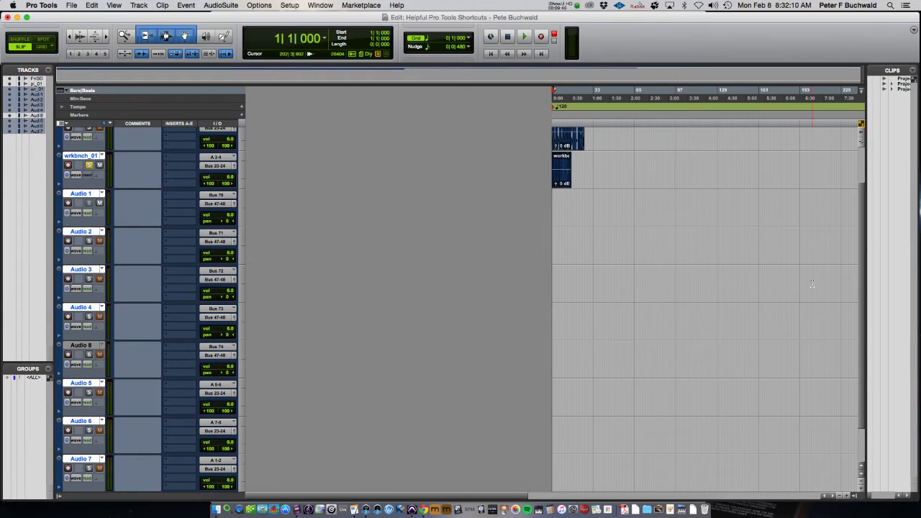
pyautogui.press('t')
pyautogui.press('t')
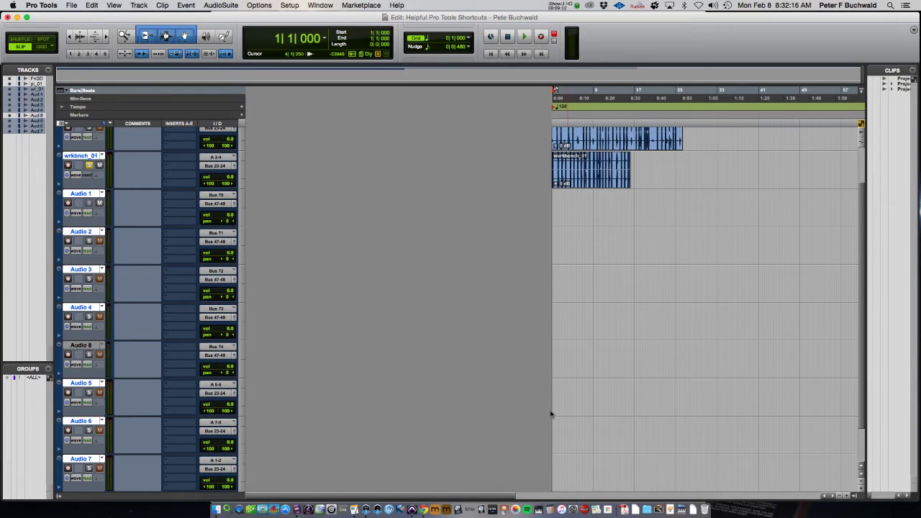
# - Switch repeatedly between the Mix and Edit windows, ending on the Edit window, and dismiss the desktop notification
pyautogui.press('super+equal')
pyautogui.press('super+equal')
pyautogui.press('super+equal')
pyautogui.press('super+equal')
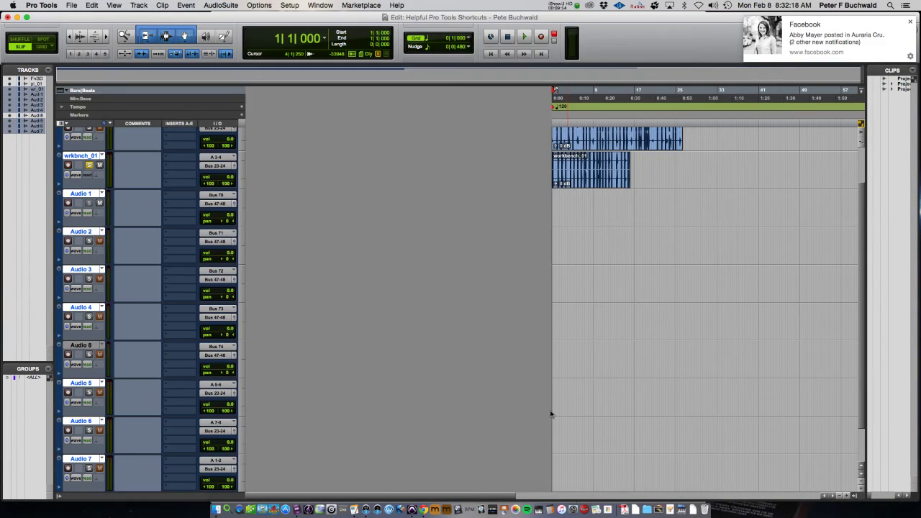
pyautogui.press('super+equal')
pyautogui.press('super+equal')
pyautogui.click(910, 22)
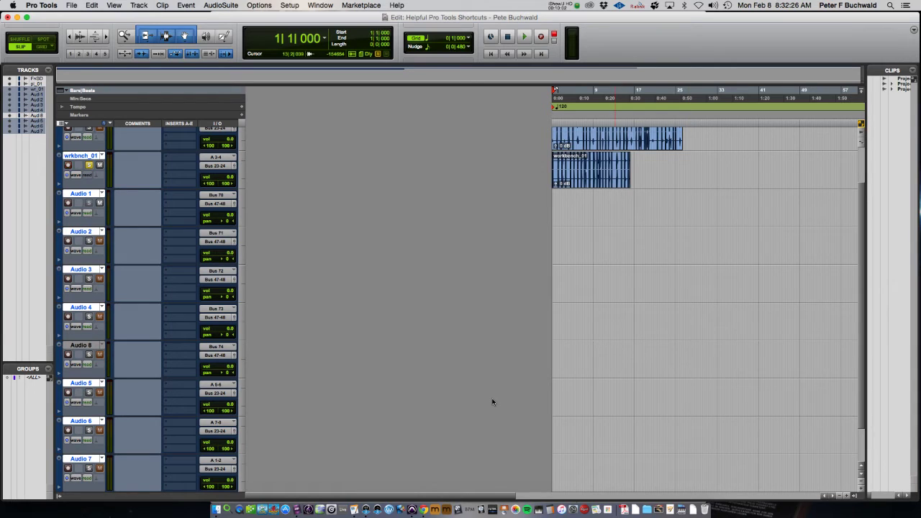
# - Zoom the timeline in six levels horizontally and play the session from its start
pyautogui.press('super+bracketright')
pyautogui.press('super+bracketright')
pyautogui.press('super+bracketright')
pyautogui.press('super+bracketright')
pyautogui.press('super+bracketright')
pyautogui.press('super+bracketright')
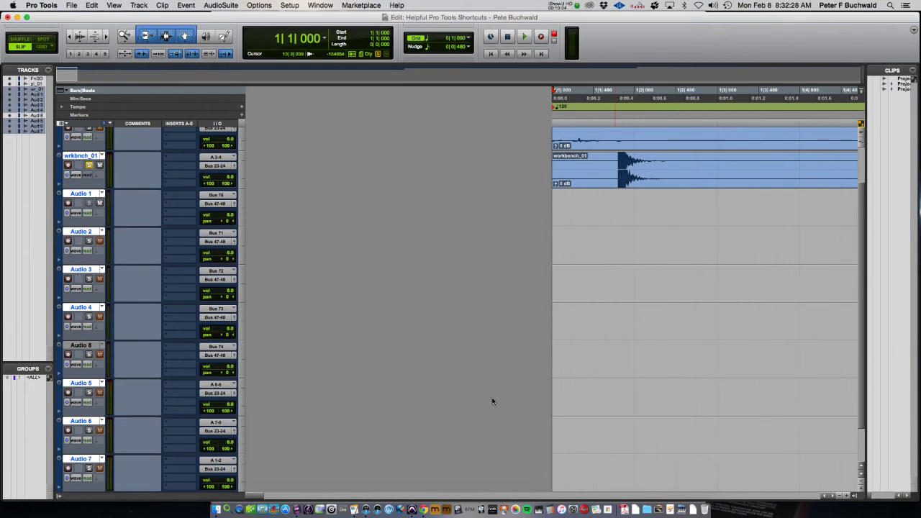
pyautogui.press('space')
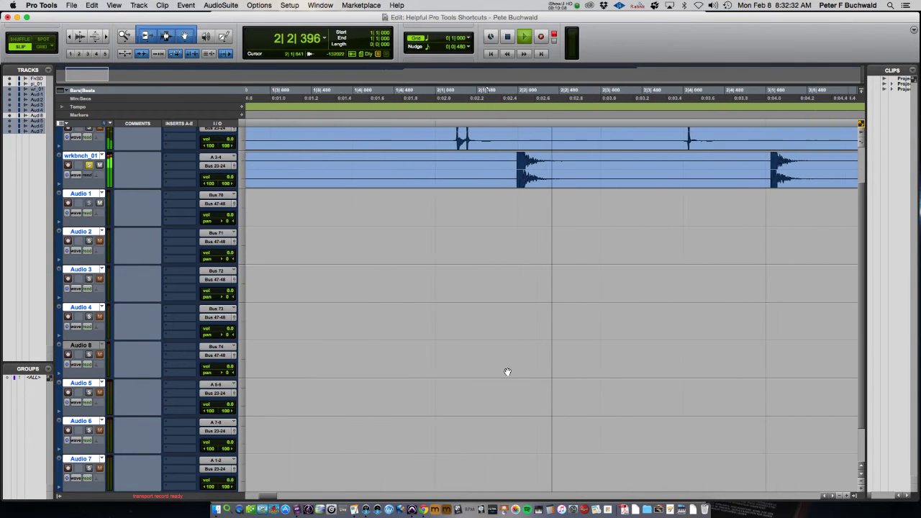
pyautogui.press('KP_Enter')
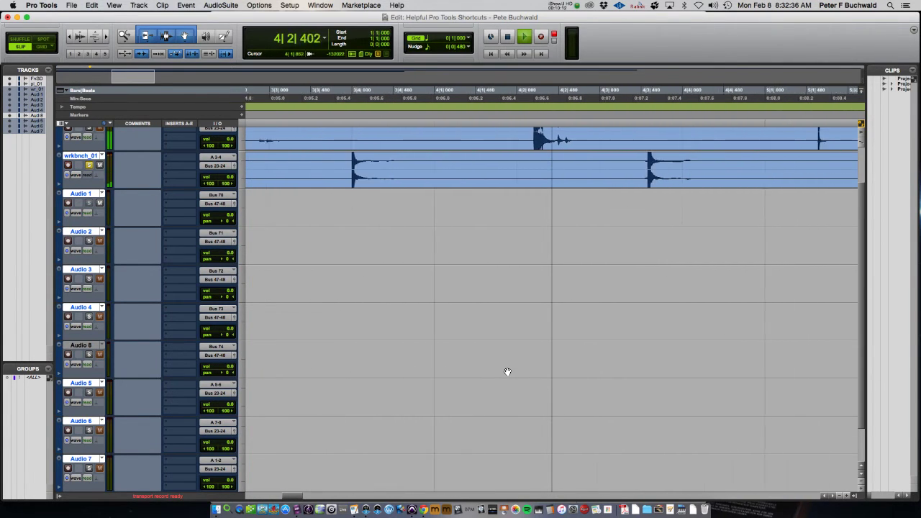
# - Add three consecutive markers with their default names on the fly while the session plays
pyautogui.press('KP_Enter')
pyautogui.press('Return')
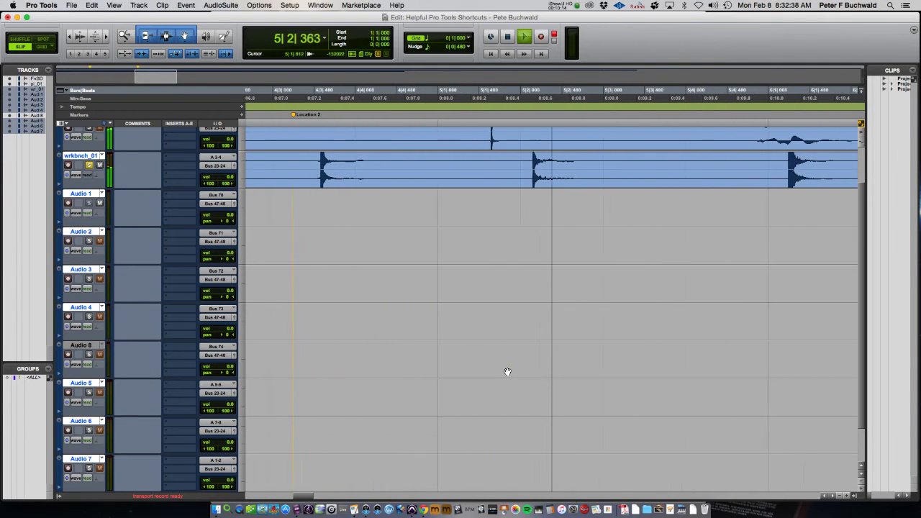
pyautogui.press('KP_Enter')
pyautogui.press('Return')
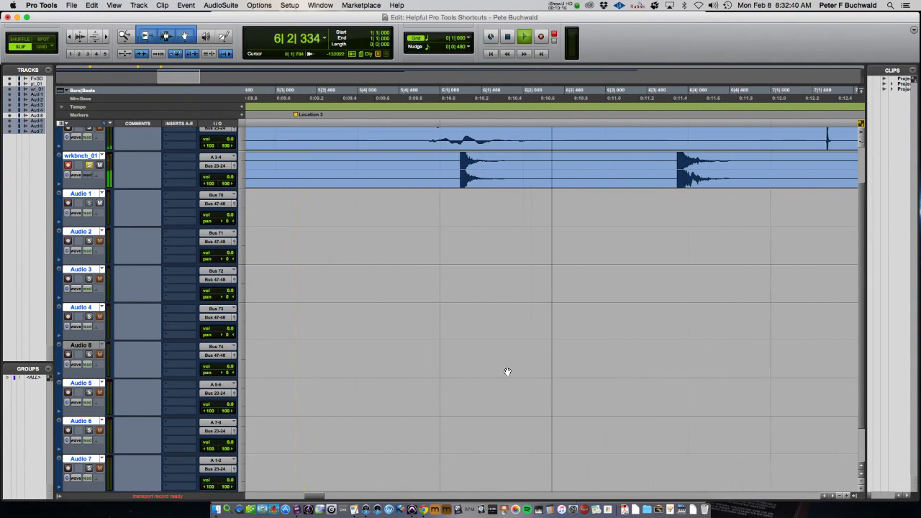
pyautogui.press('KP_Enter')
pyautogui.press('Return')
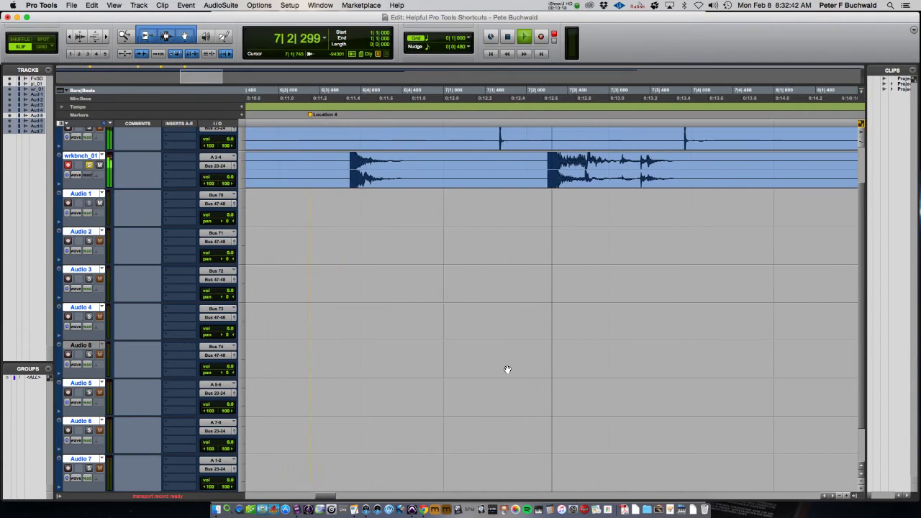
# - Add another marker during playback and name it chorus
pyautogui.press('KP_Enter')
pyautogui.write('chrius')
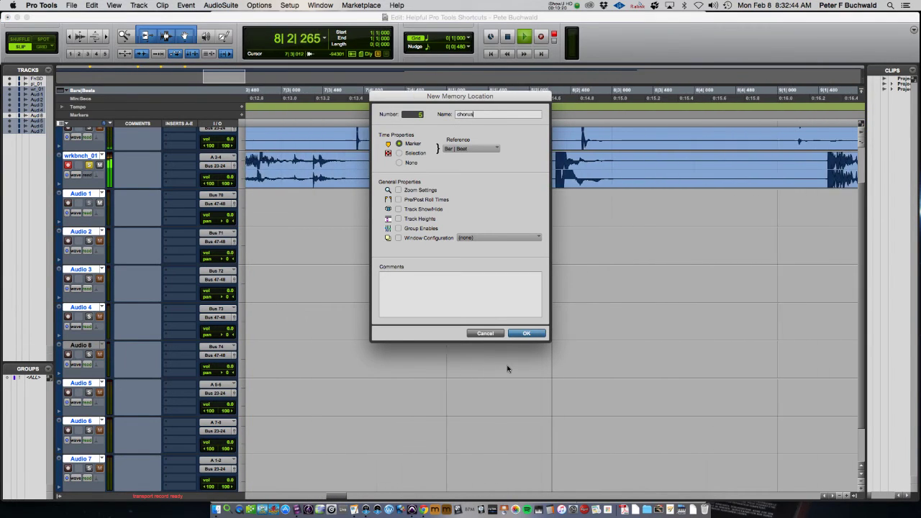
pyautogui.press('Return')
# - Recall memory location 3 and cancel the creation of a new memory location
pyautogui.press('r')
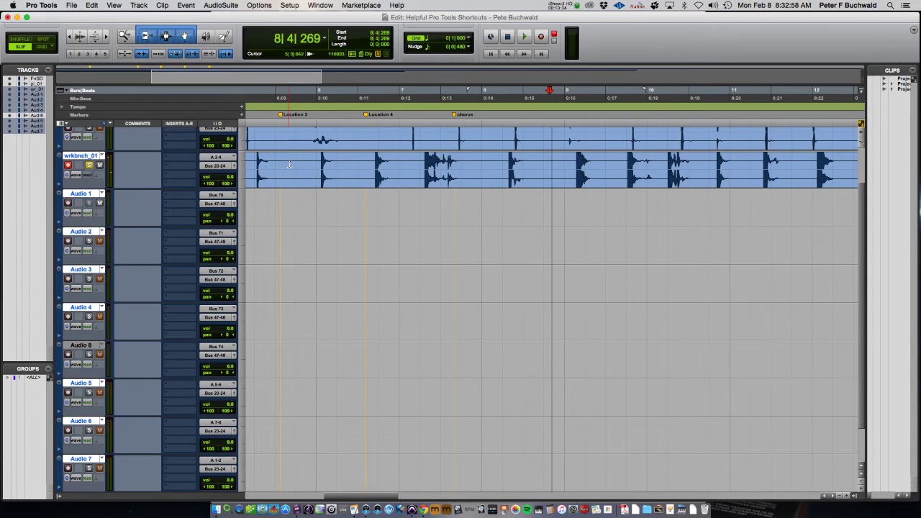
pyautogui.press('KP_Decimal')
pyautogui.press('KP_3')
pyautogui.press('KP_Decimal')
pyautogui.press('KP_Enter')
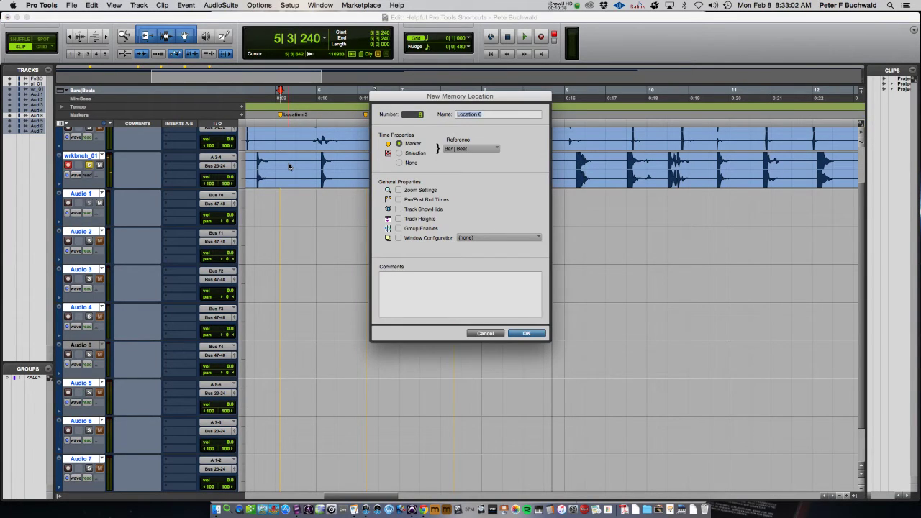
pyautogui.click(485, 333)
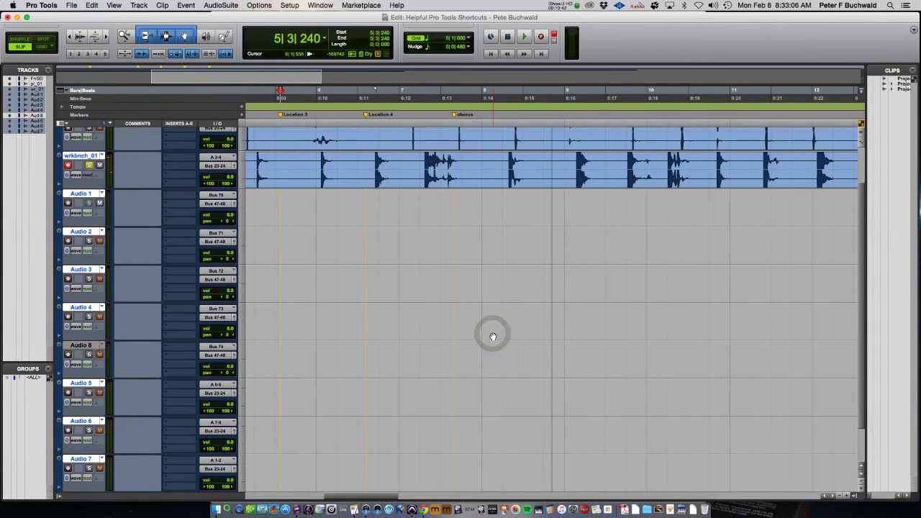
# - Start and stop playback from the Location 3 marker, and continue playing from the Location 2 marker
pyautogui.press('space')
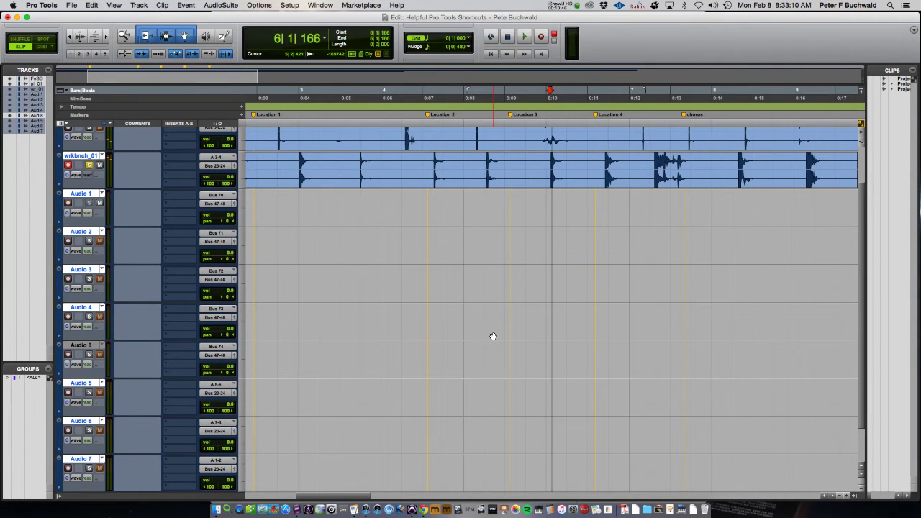
pyautogui.press('space')
pyautogui.press('space')
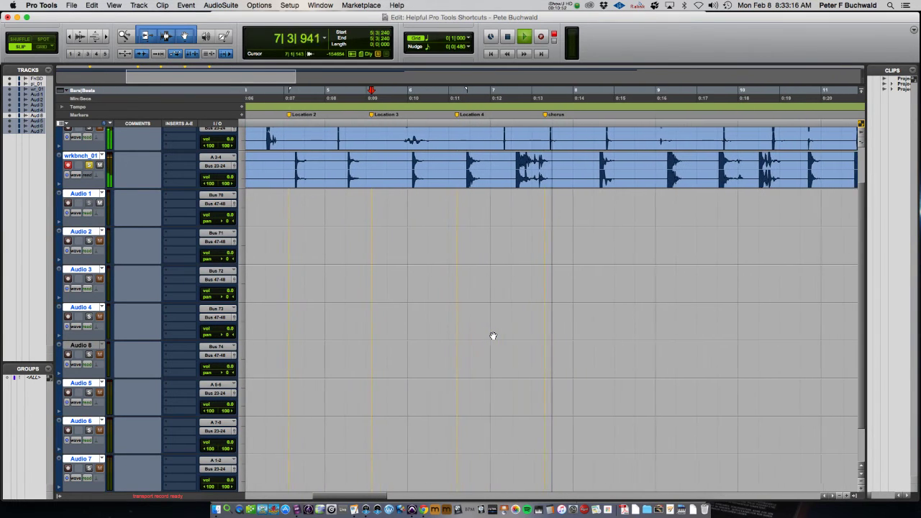
pyautogui.press('space')
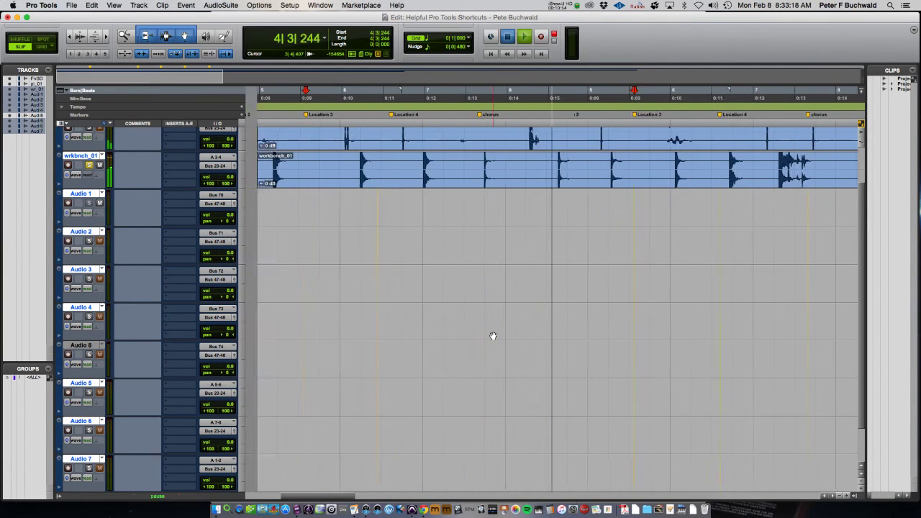
pyautogui.press('space')
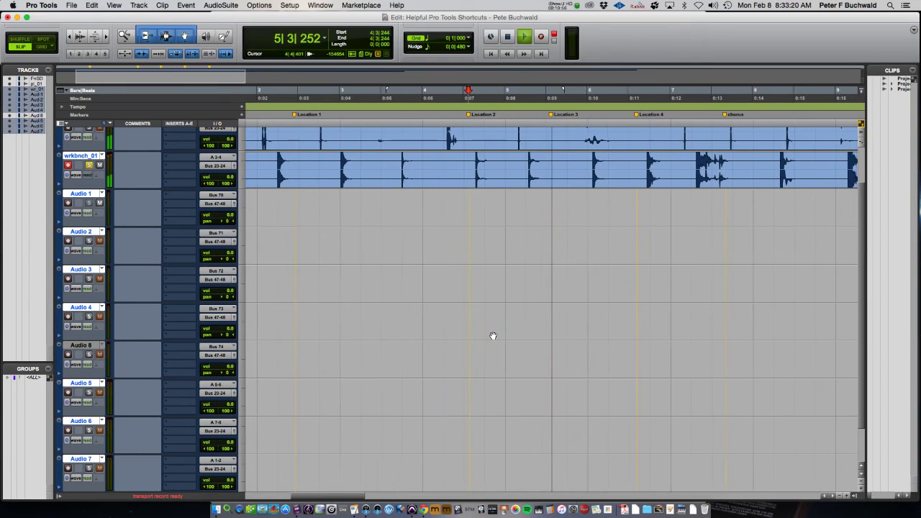
# - Recall memory location 1, play the session from that marker, and briefly stop and resume playback
pyautogui.press('KP_Decimal')
pyautogui.press('KP_1')
pyautogui.press('KP_Decimal')
pyautogui.press('space')
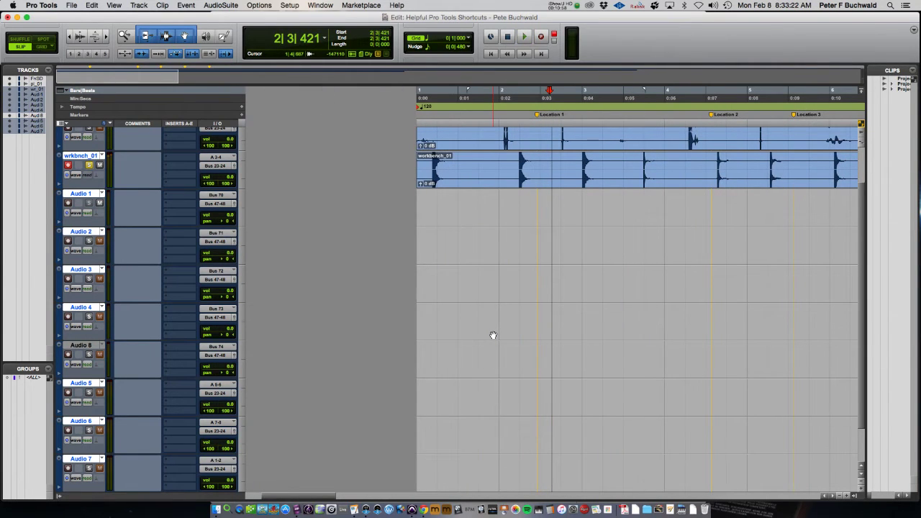
pyautogui.press('space')
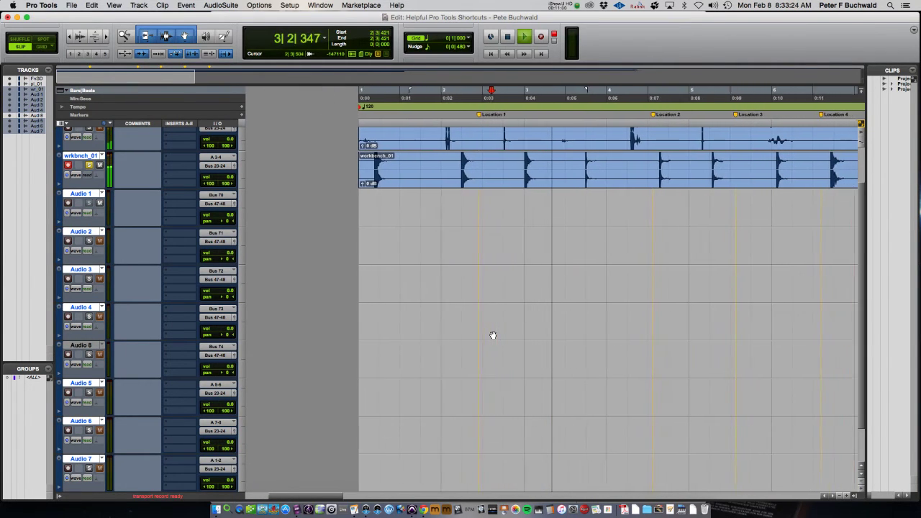
pyautogui.press('space')
pyautogui.press('space')
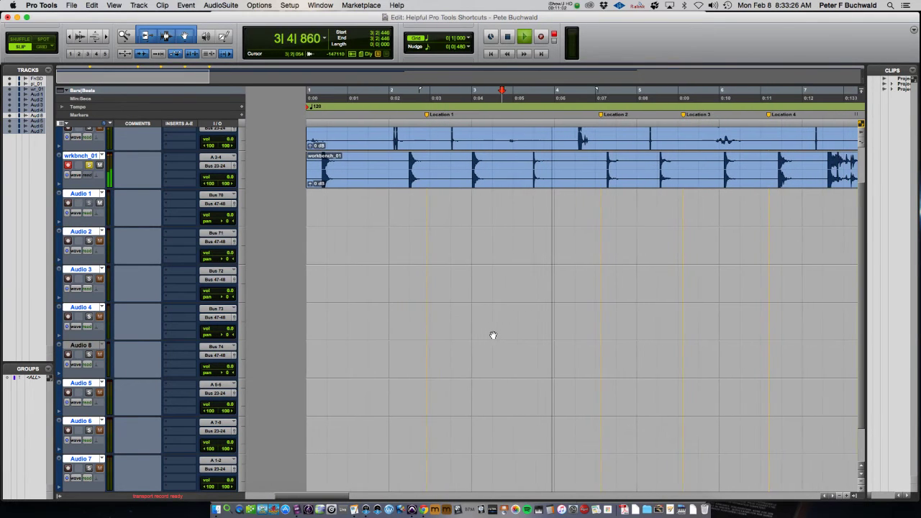
# - Jump back to memory location 1 during playback and stop the transport
pyautogui.press('KP_Decimal')
pyautogui.press('KP_1')
pyautogui.press('KP_Decimal')
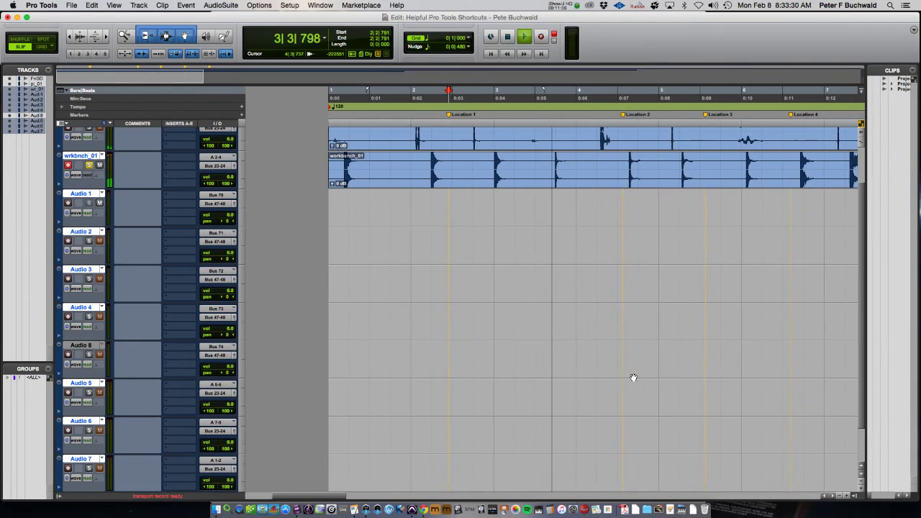
pyautogui.press('space')
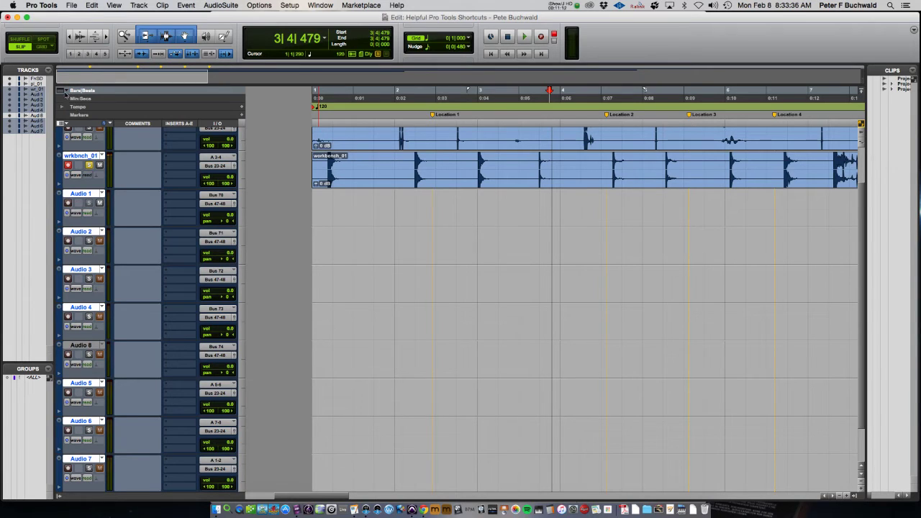
# - Examine which timeline rulers are available and enabled, and leave the ruler selection as it is
pyautogui.click(65, 94)
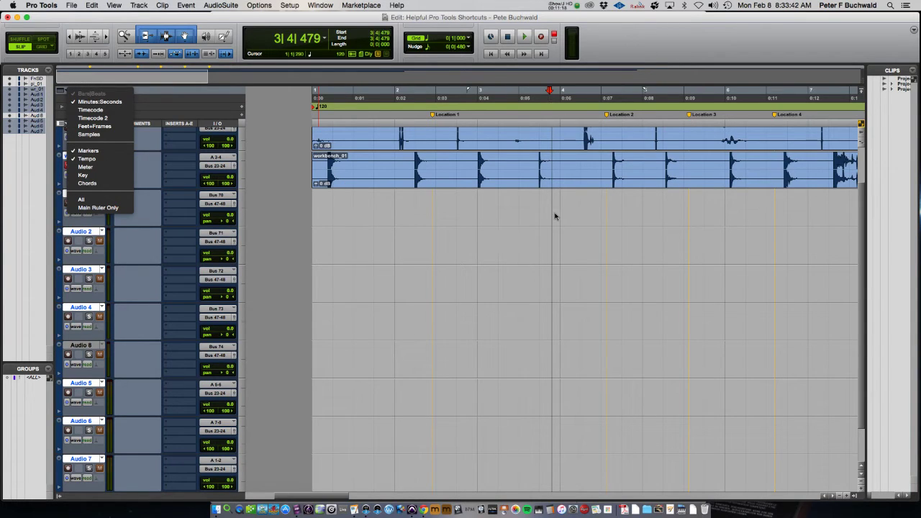
pyautogui.click(622, 223)
# - In the Mix window, lower the faders of Audio 4 to about -57.5, Audio 3 to -23.5, Audio 2 to -35.6 and Audio 1 to -24.7
pyautogui.press('super+equal')
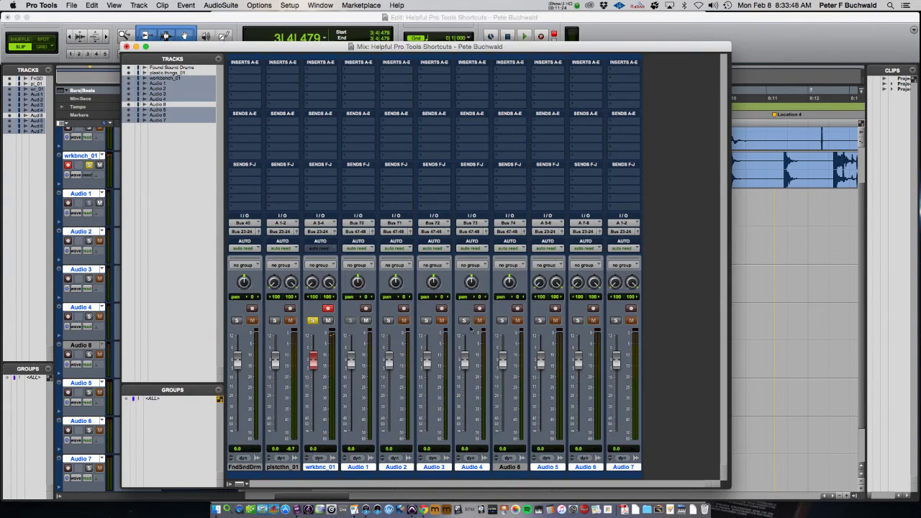
pyautogui.moveTo(463, 362); pyautogui.dragTo(465, 425)
pyautogui.moveTo(427, 361); pyautogui.dragTo(427, 401)
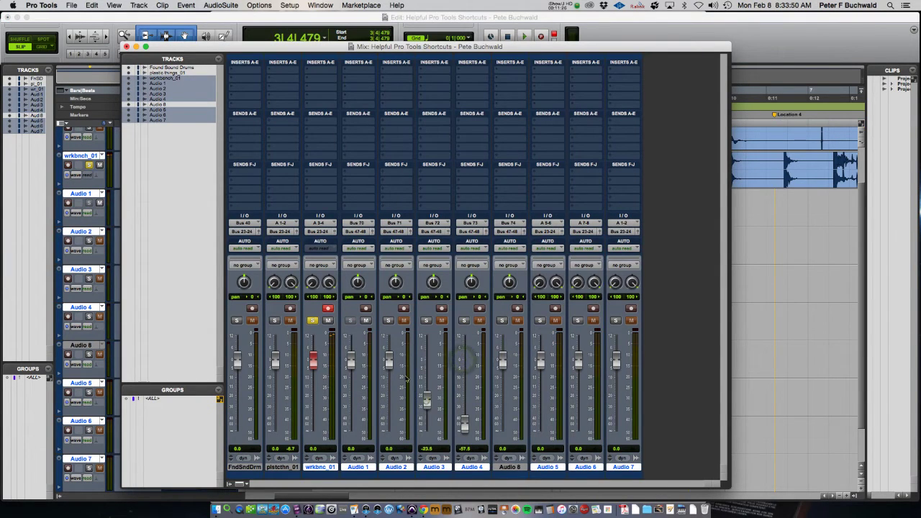
pyautogui.moveTo(388, 363); pyautogui.dragTo(388, 411)
pyautogui.moveTo(351, 362); pyautogui.dragTo(351, 402)
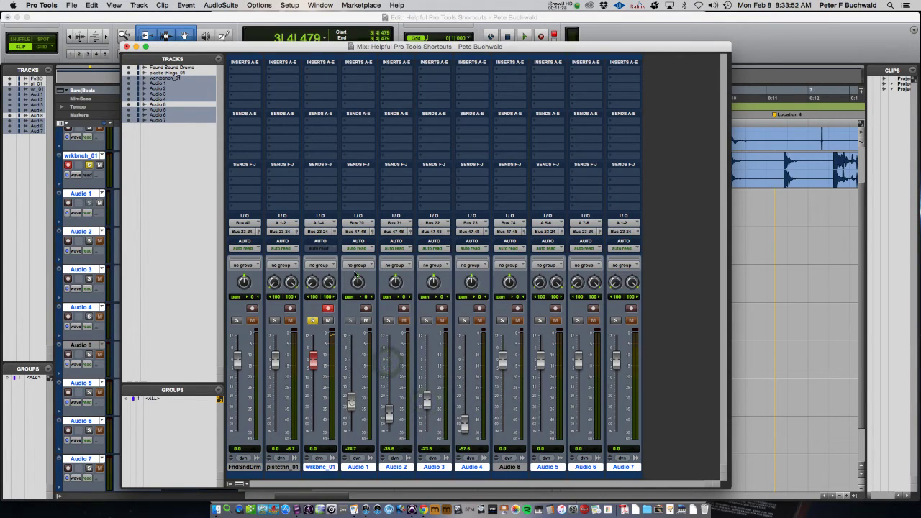
# - Pan Audio 1 fully left and Audio 2 fully right, and return both pans to center
pyautogui.moveTo(356, 285); pyautogui.dragTo(348, 311)
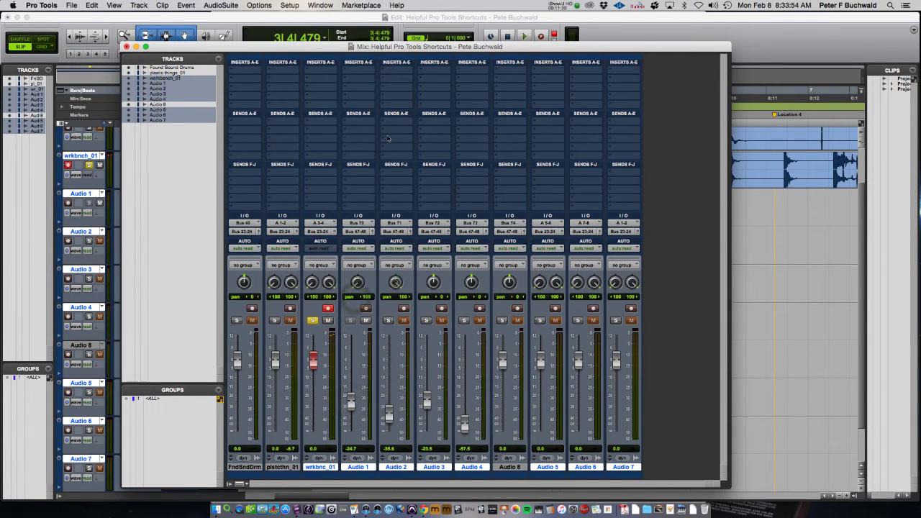
pyautogui.moveTo(395, 283); pyautogui.dragTo(397, 252)
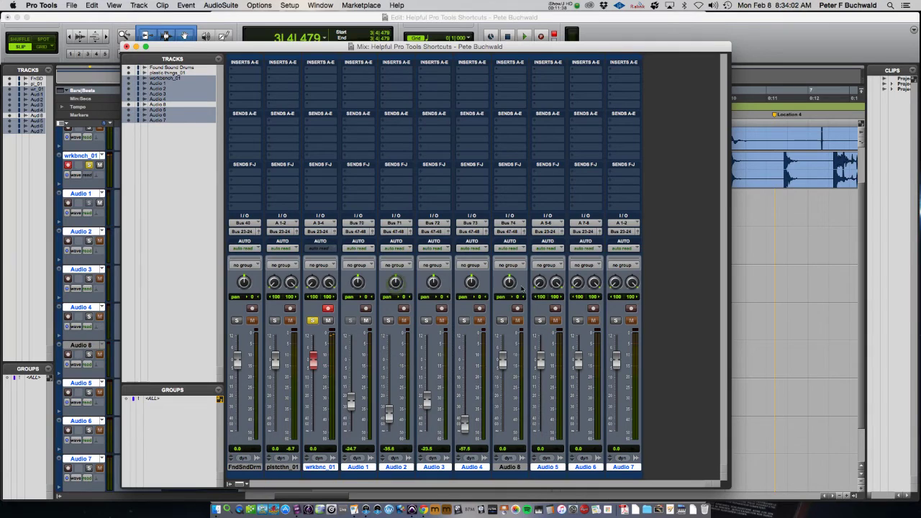
# - Reset the Audio 4 and Audio 3 faders, and lower Audio 4 to minus infinity, Audio 5 to -41.0 and plstcthn_01 to -27.7
pyautogui.keyDown('alt'); pyautogui.click(464, 425); pyautogui.keyUp('alt')
pyautogui.keyDown('alt'); pyautogui.click(428, 400); pyautogui.keyUp('alt')
pyautogui.moveTo(465, 363); pyautogui.dragTo(465, 431)
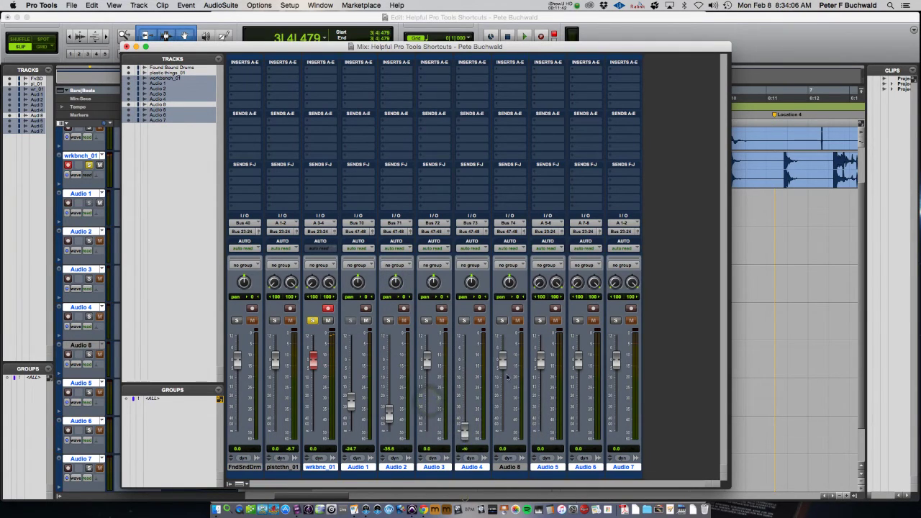
pyautogui.moveTo(541, 364); pyautogui.dragTo(540, 418)
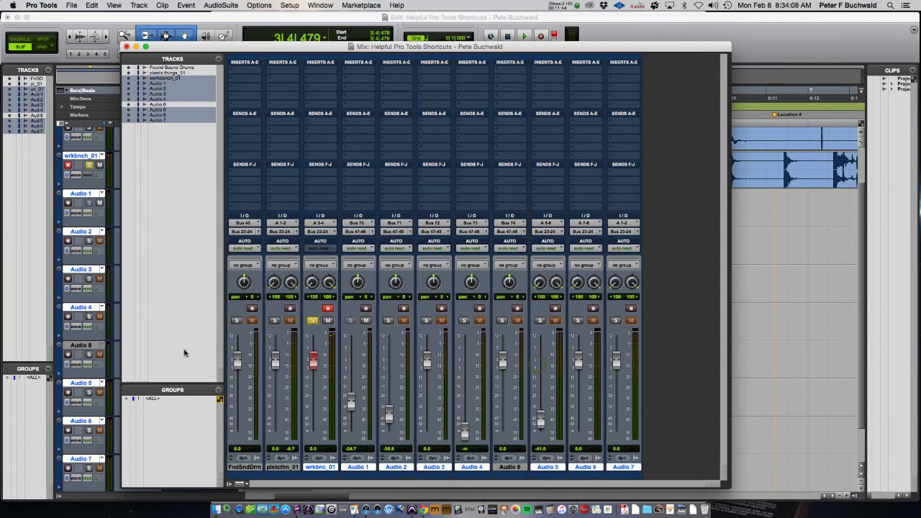
pyautogui.moveTo(276, 361); pyautogui.dragTo(276, 406)
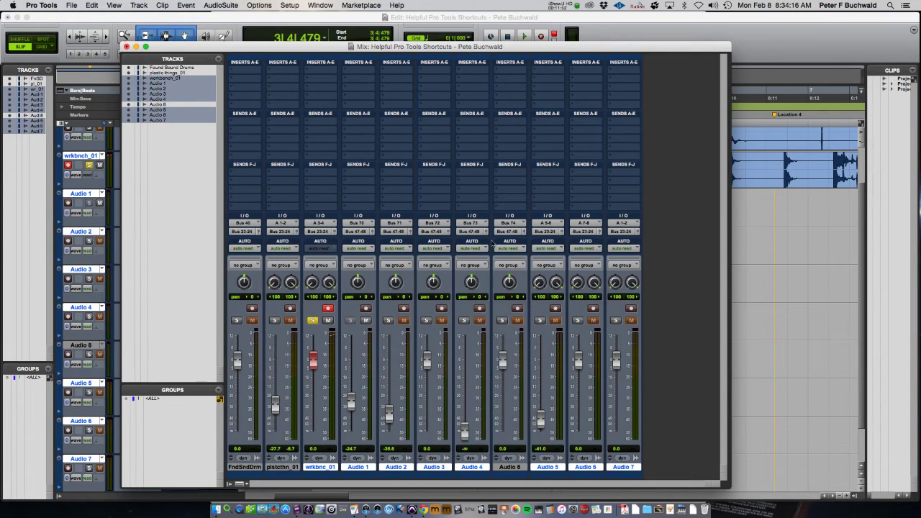
# - Select all tracks and reset every fader to 0.0 and the stereo tracks' left pans to 0
pyautogui.keyDown('alt'); pyautogui.click(281, 468); pyautogui.keyUp('alt')
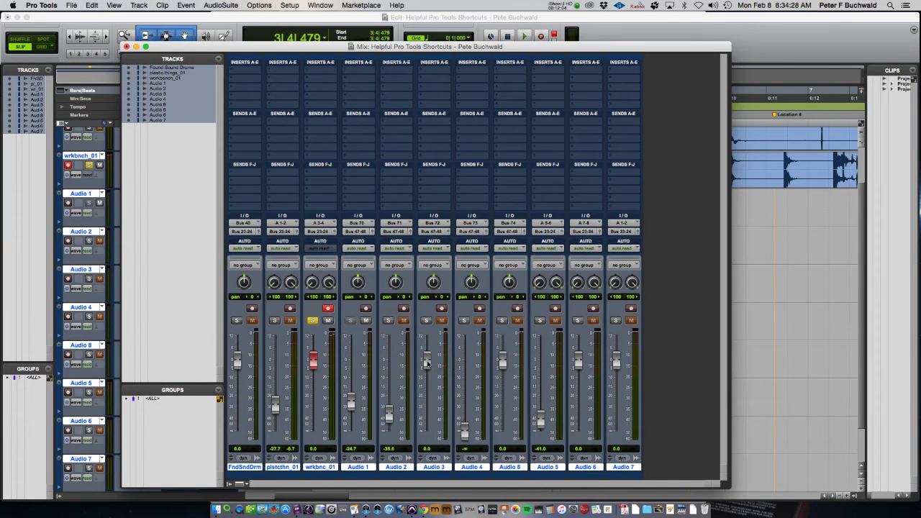
pyautogui.keyDown('alt'); pyautogui.click(427, 363); pyautogui.keyUp('alt')
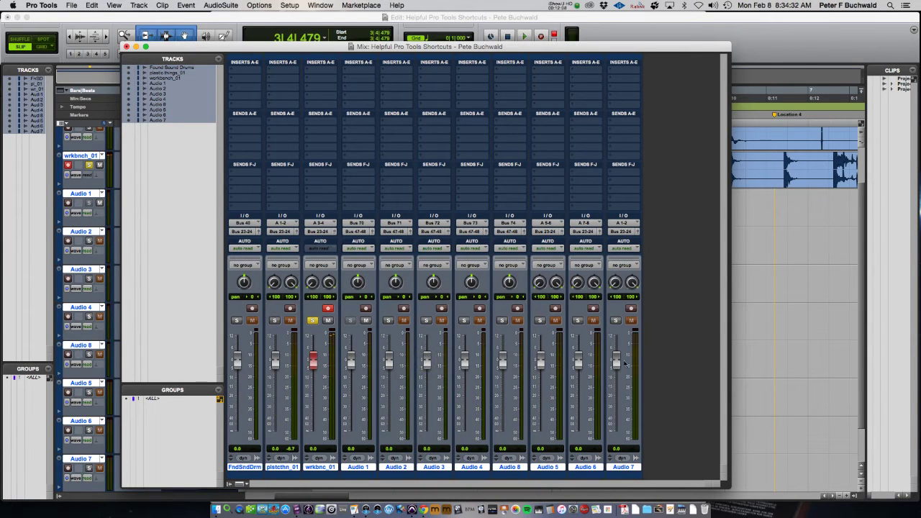
pyautogui.keyDown('alt'); pyautogui.click(541, 283); pyautogui.keyUp('alt')
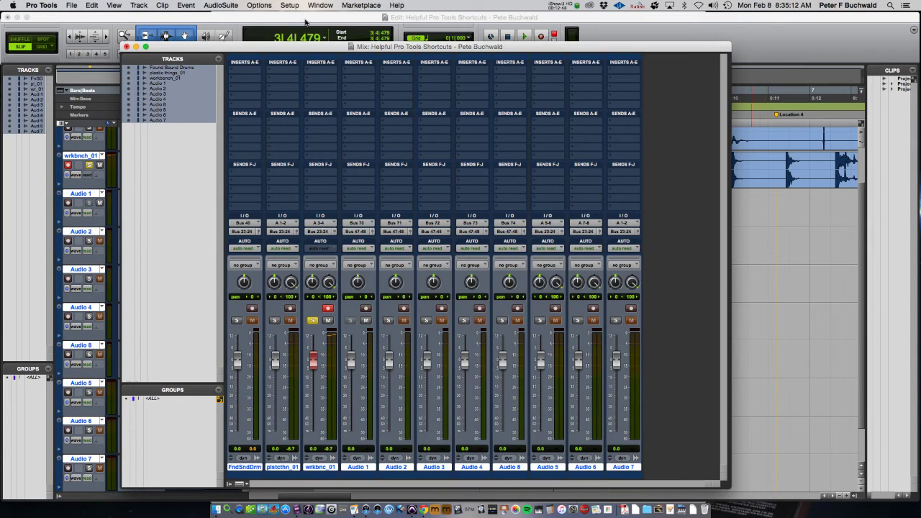
# - Return to the Edit window and cycle the edit modes through Shuffle, Spot and Grid, ending on Relative Grid
pyautogui.press('super+equal')
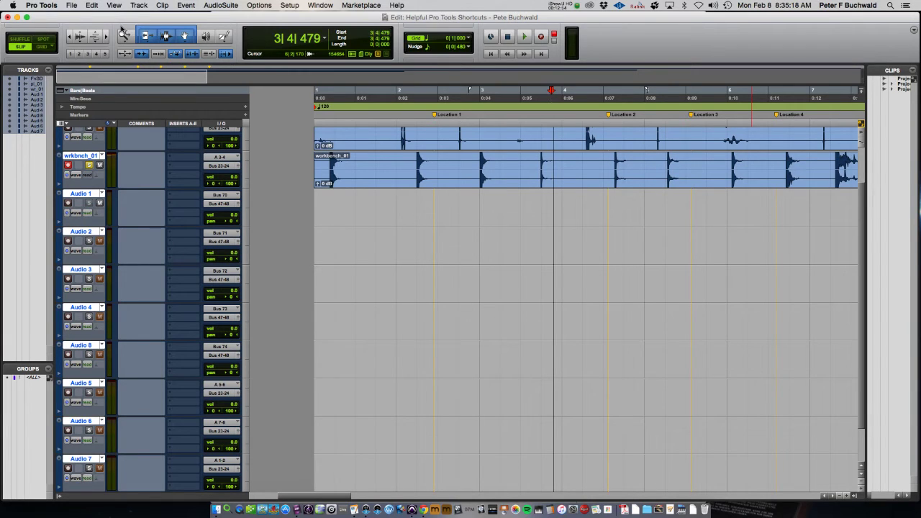
pyautogui.press('F1')
pyautogui.press('F3')
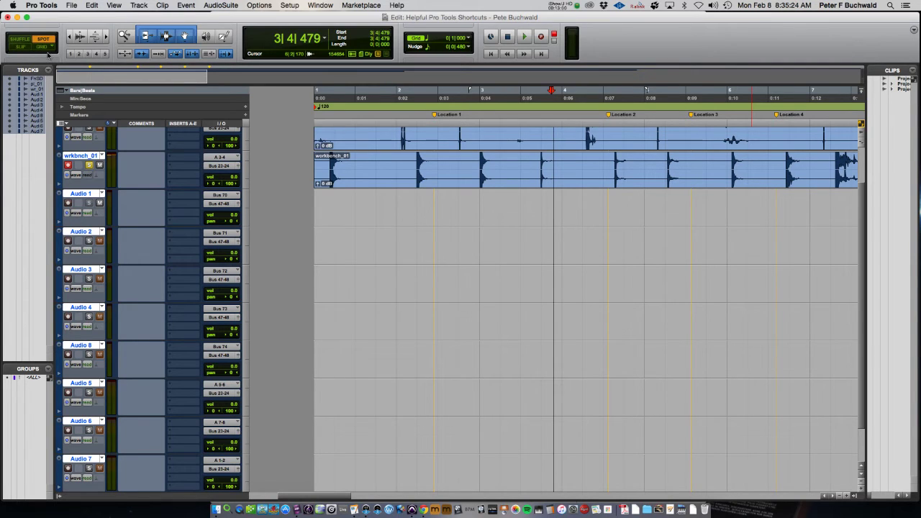
pyautogui.press('F4')
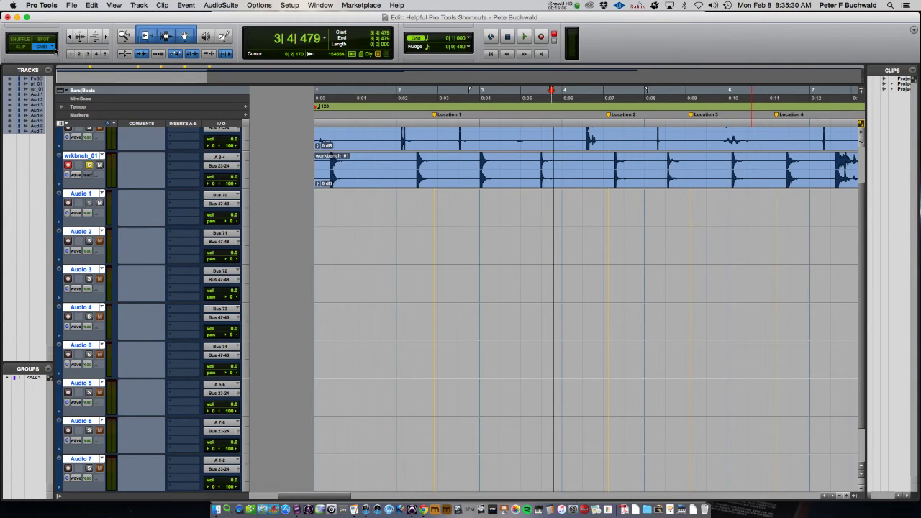
pyautogui.press('F4')
pyautogui.press('F4')
pyautogui.press('F4')
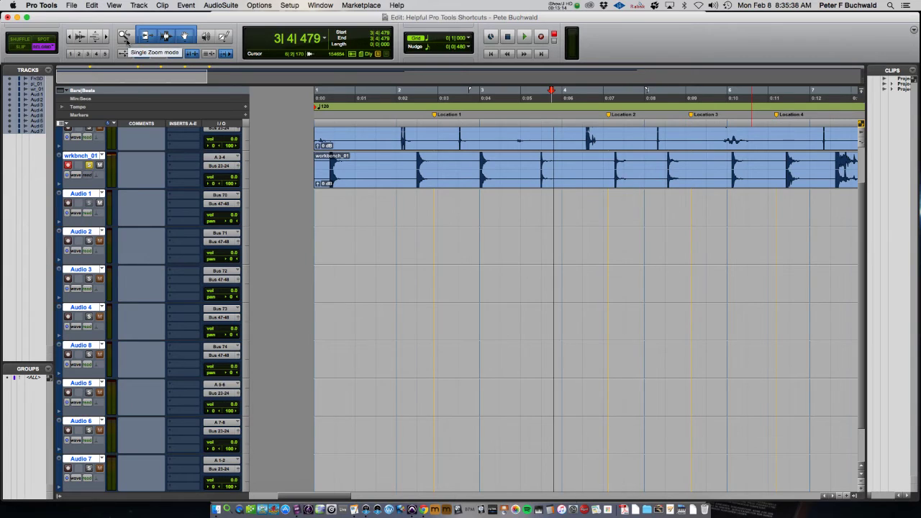
# - Switch the active edit tool through Zoomer, Trim and Selector, ending on the Grabber
pyautogui.press('F5')
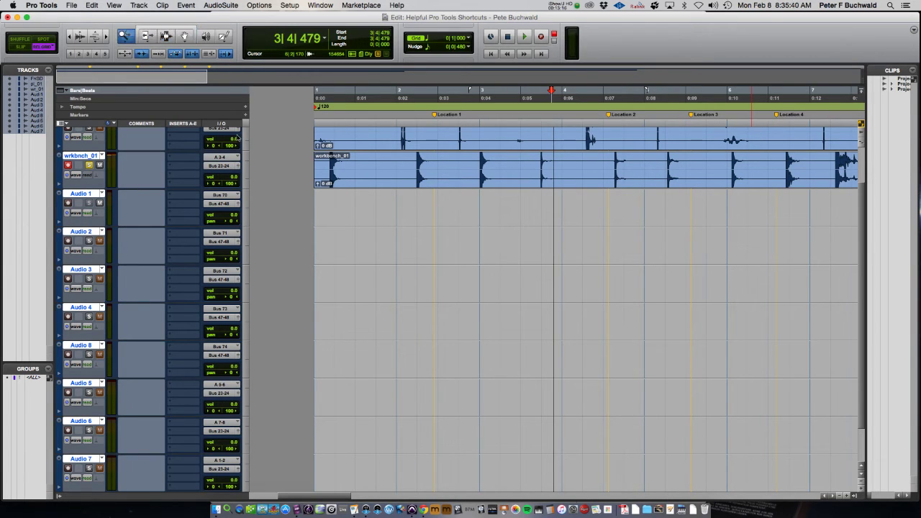
pyautogui.press('F6')
pyautogui.press('F7')
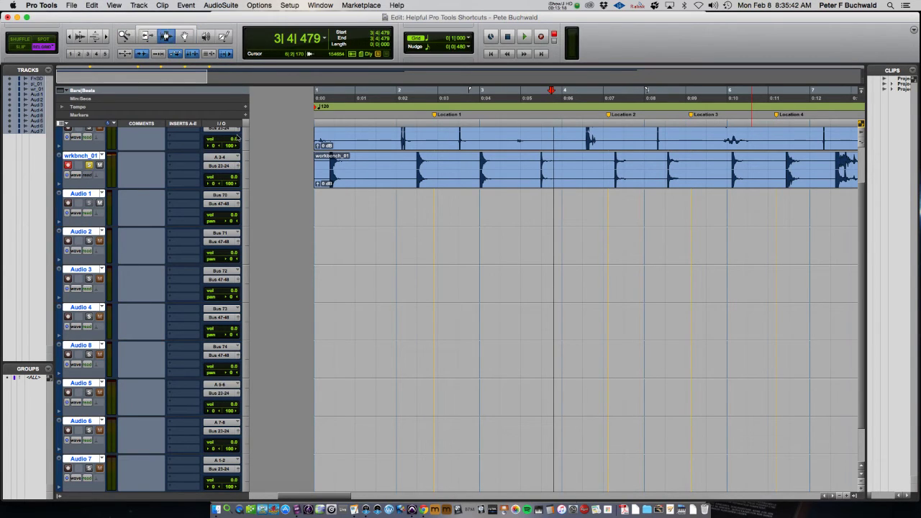
pyautogui.press('F8')
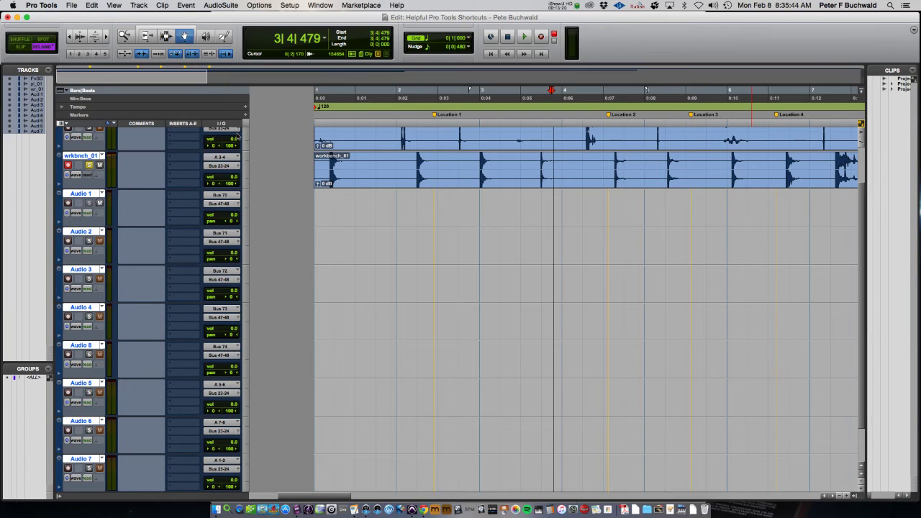
# - Switch through the Scrubber and Pencil tools and activate the Smart Tool combining Trim, Selector and Grabber
pyautogui.press('F9')
pyautogui.press('F9')
pyautogui.press('F10')
pyautogui.press('F10')
pyautogui.press('F10')
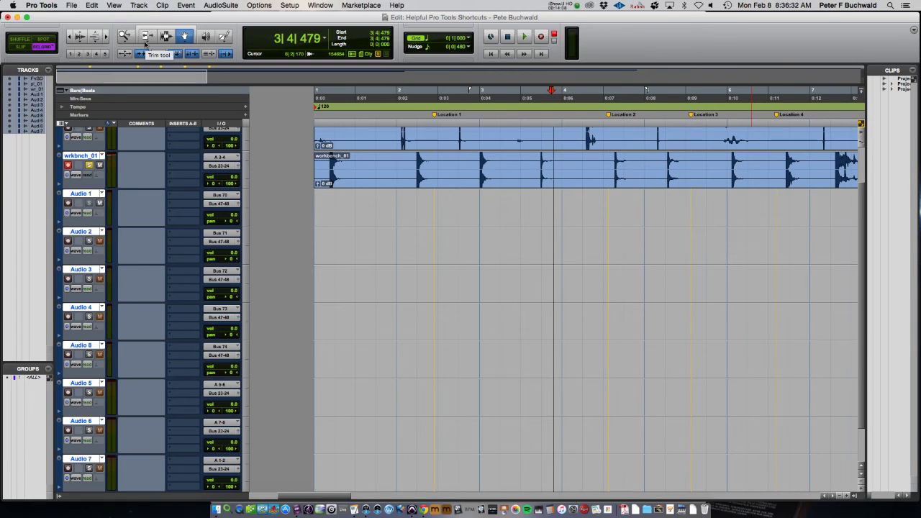
pyautogui.click(151, 29)
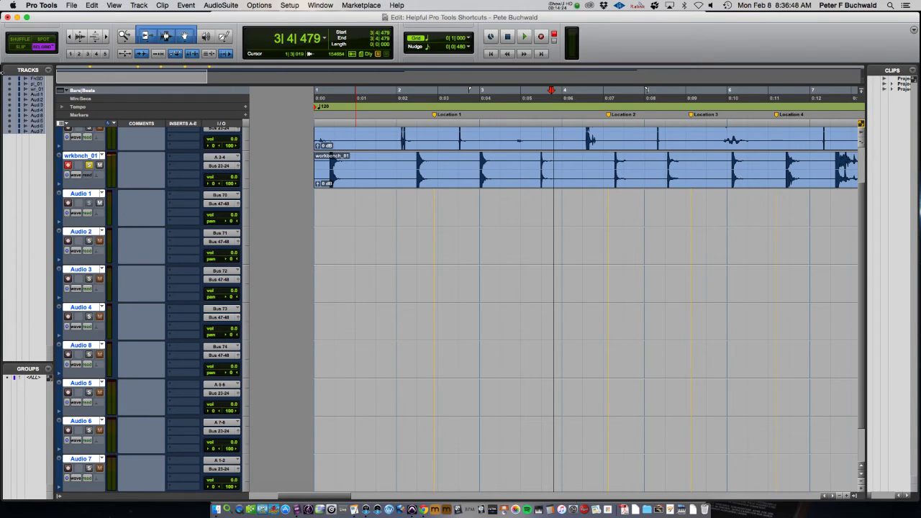
# - Set the edit mode to Slip and cycle repeatedly through the edit tools, ending on the Selector
pyautogui.press('F2')
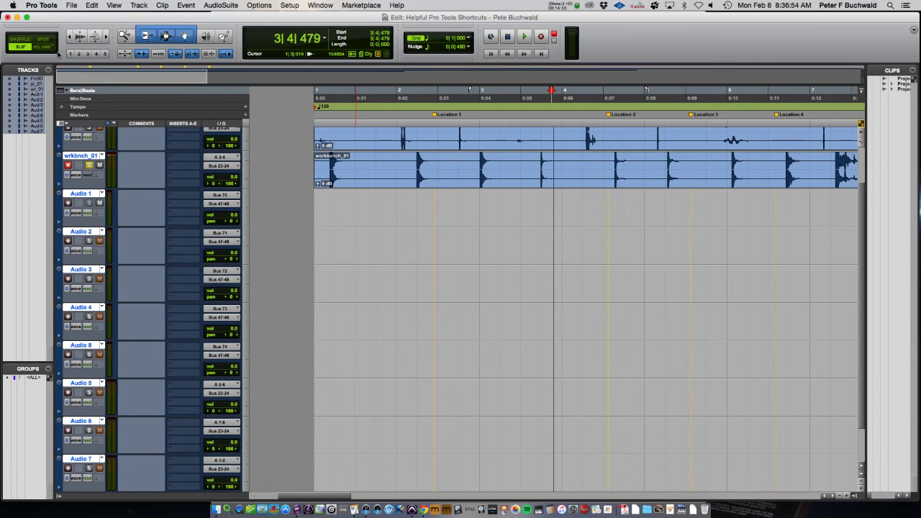
pyautogui.press('F10')
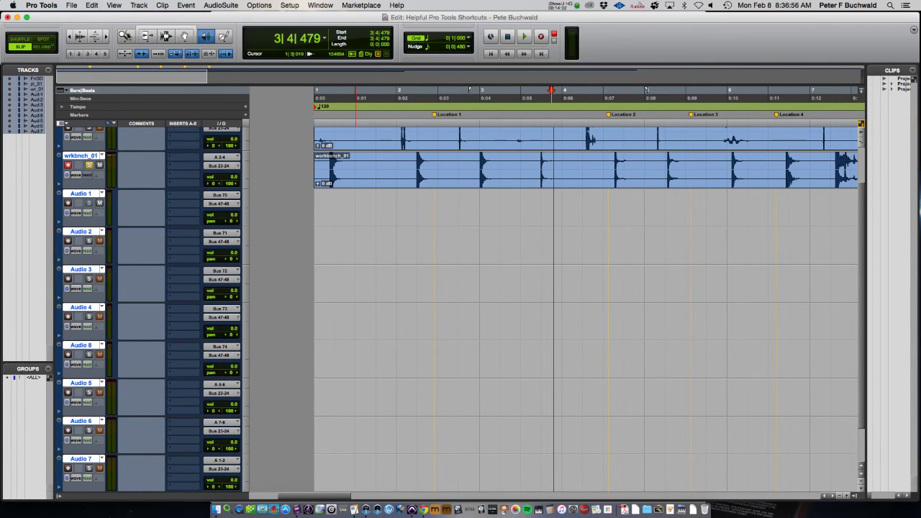
pyautogui.press('Escape')
pyautogui.press('Escape')
pyautogui.press('Escape')
pyautogui.press('Escape')
pyautogui.press('Escape')
pyautogui.press('Escape')
pyautogui.press('Escape')
pyautogui.press('Escape')
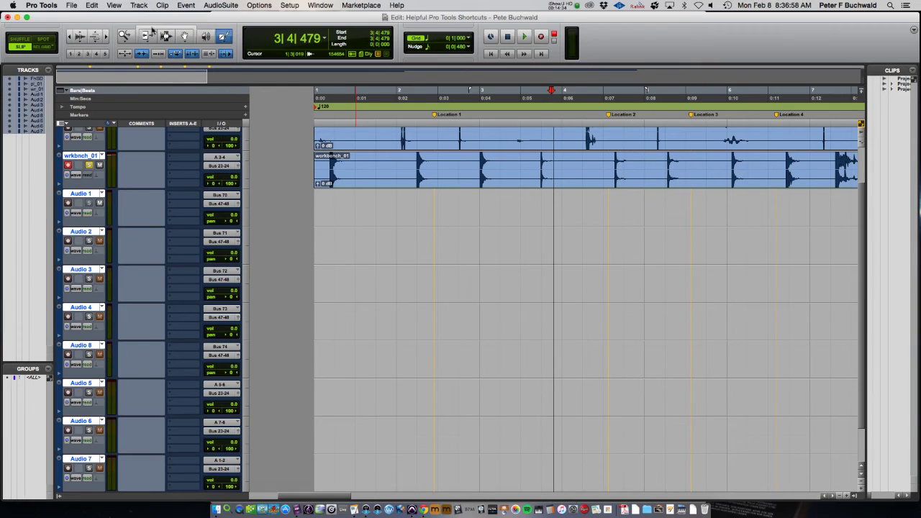
pyautogui.press('Escape')
pyautogui.press('Escape')
pyautogui.press('Escape')
pyautogui.press('Escape')
pyautogui.press('Escape')
pyautogui.press('Escape')
pyautogui.press('Escape')
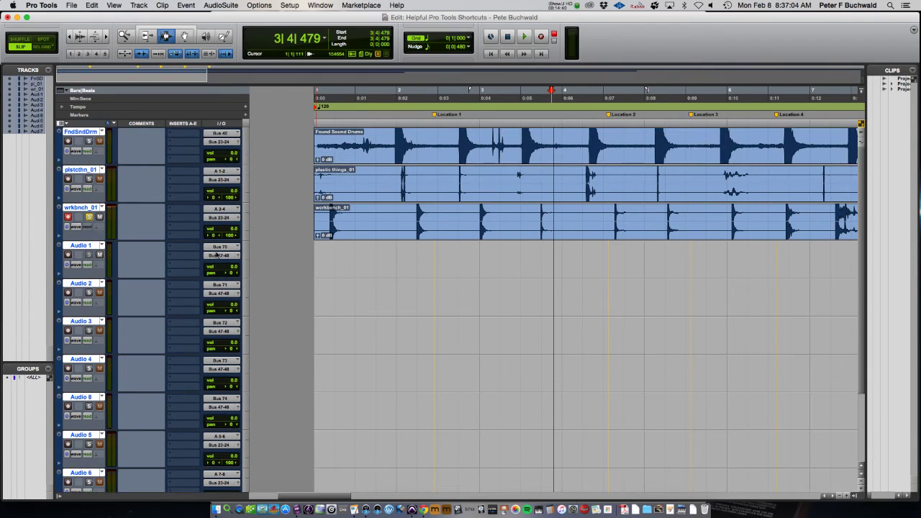
# - Rename the first four tracks in sequence as Kick, snare, hh and tom
pyautogui.scroll(3, 297, 243)
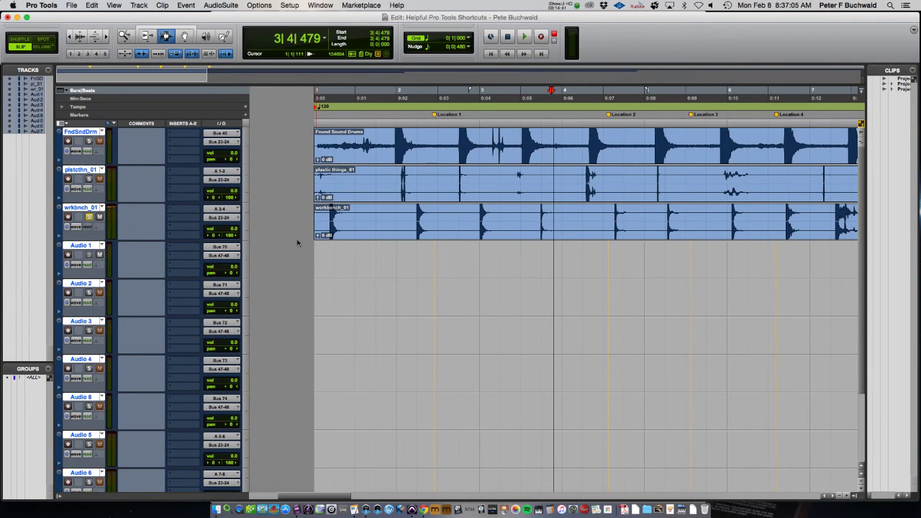
pyautogui.doubleClick(79, 132)
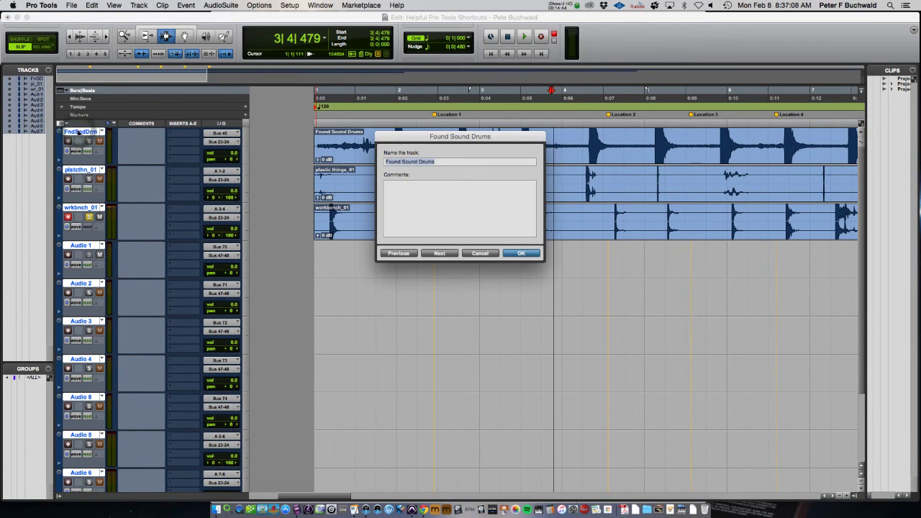
pyautogui.write('Kick')
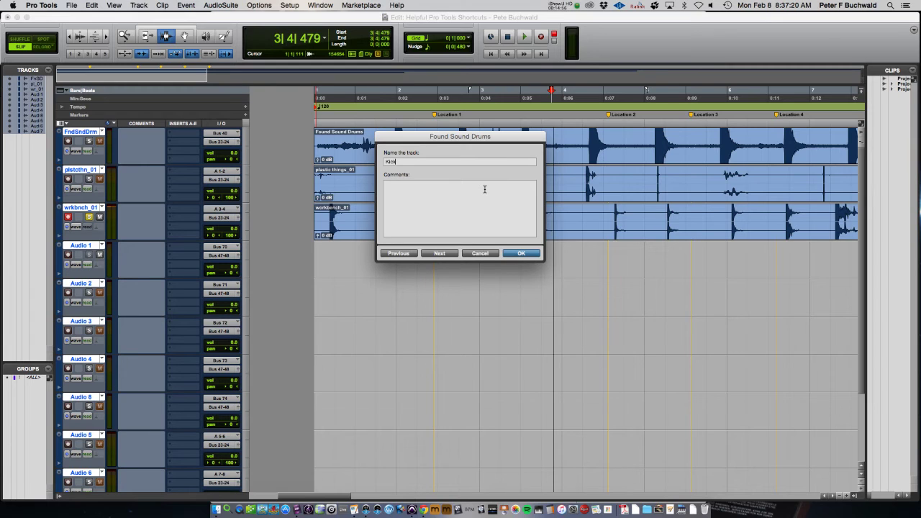
pyautogui.press('super+Right')
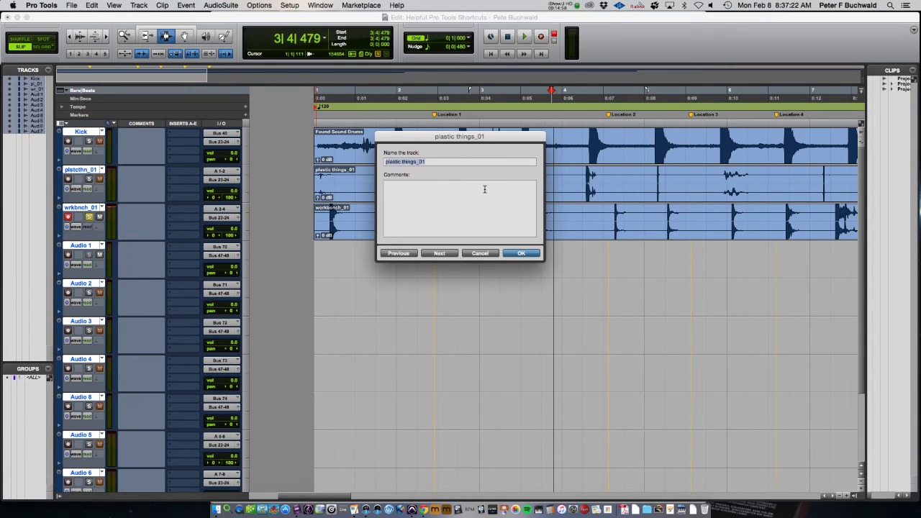
pyautogui.write('snare')
pyautogui.press('super+Right')
pyautogui.write('hi')
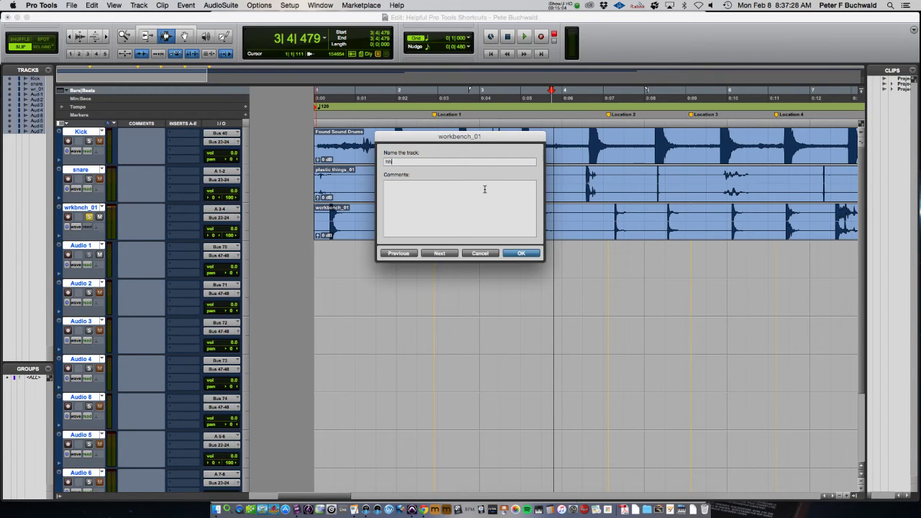
pyautogui.press('super+Right')
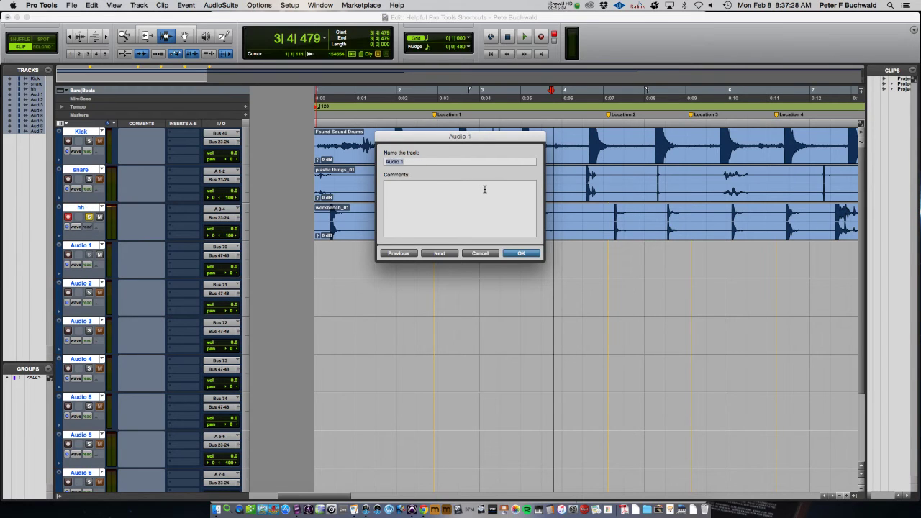
pyautogui.write('tom')
pyautogui.press('Return')
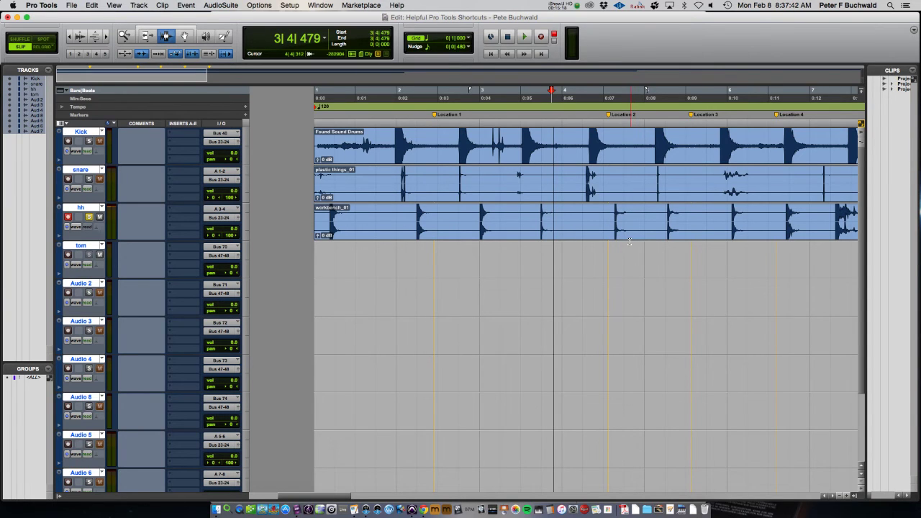
# - Bring up the Mix window at full size and deselect all tracks
pyautogui.press('super+equal')
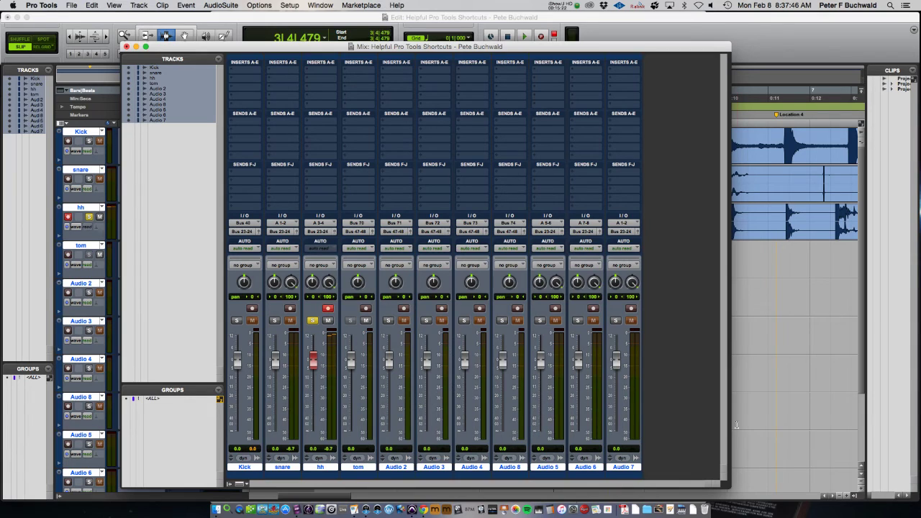
pyautogui.click(145, 46)
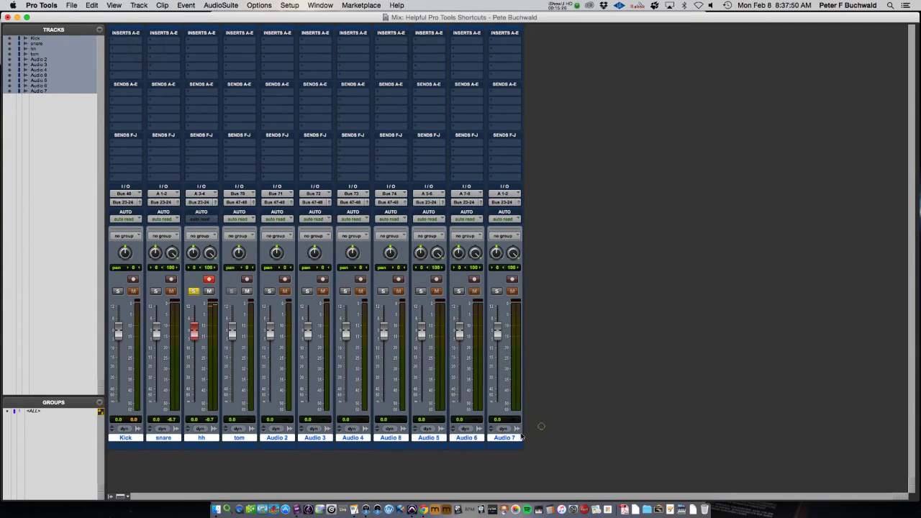
pyautogui.click(541, 427)
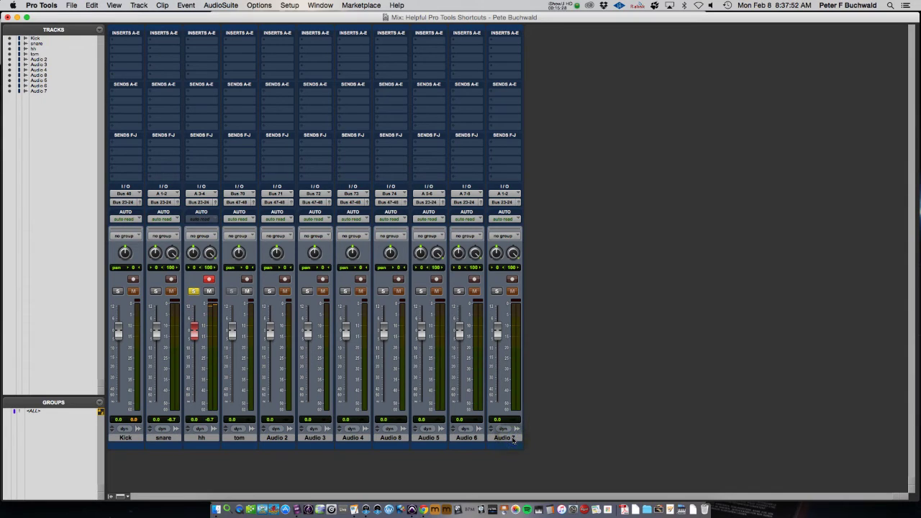
# - Select the mixer tracks from Audio 3 through Audio 7 and group them as violins, with type Edit and Mix
pyautogui.click(505, 439)
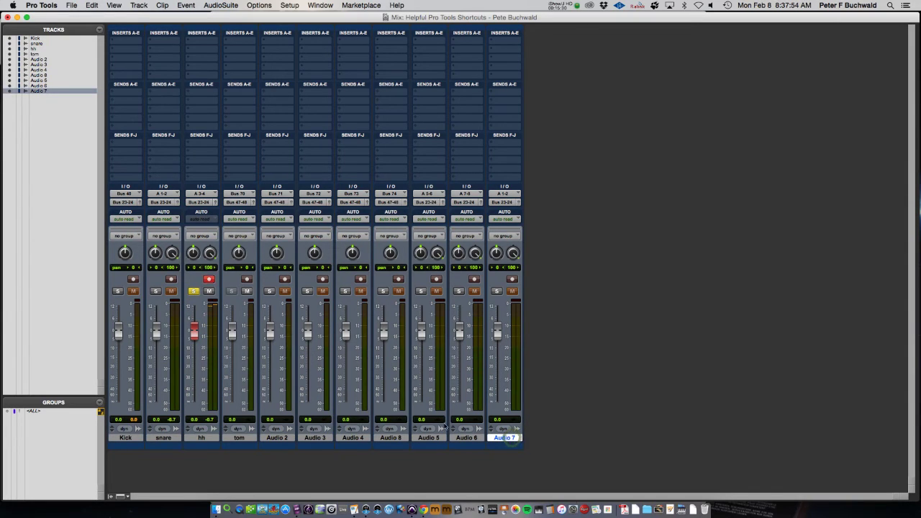
pyautogui.keyDown('shift'); pyautogui.click(310, 438); pyautogui.keyUp('shift')
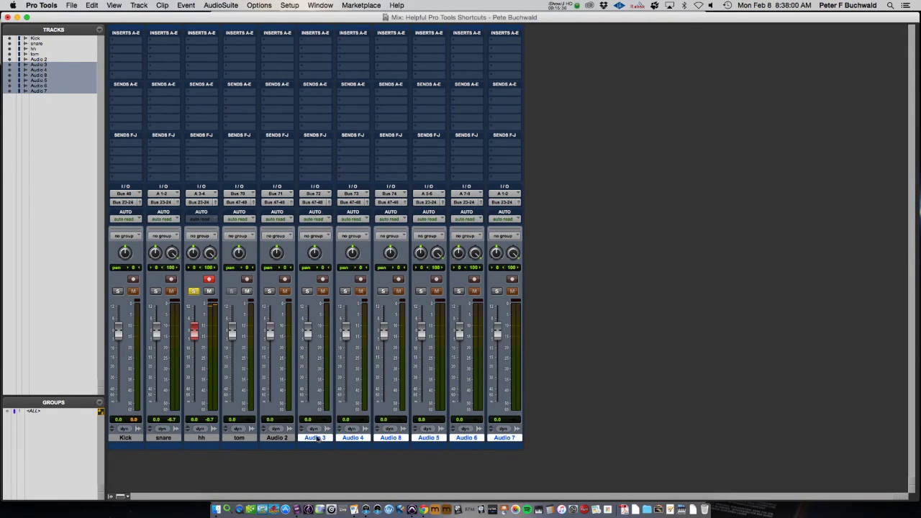
pyautogui.press('super+g')
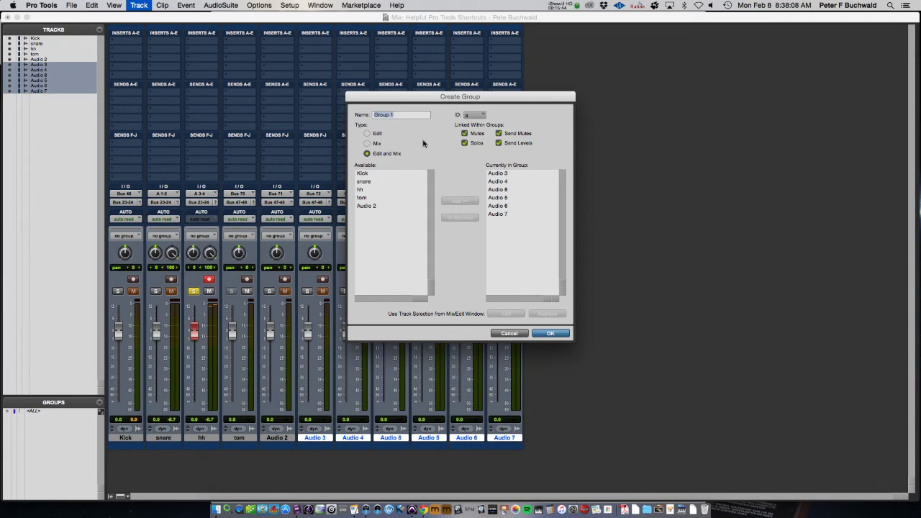
pyautogui.write('violins')
pyautogui.click(551, 334)
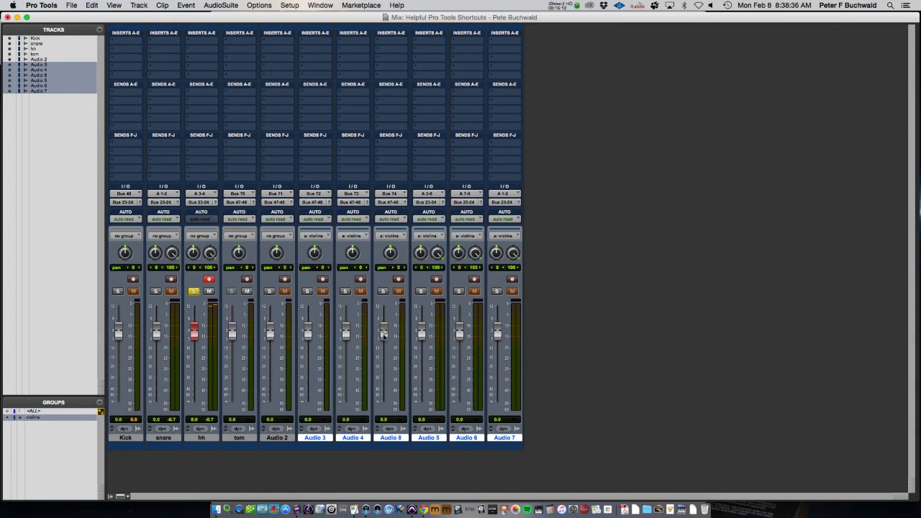
# - Lower the violins group's faders together to -13.4 and pan only Audio 8 to 45
pyautogui.moveTo(386, 333); pyautogui.dragTo(383, 380)
pyautogui.moveTo(389, 254); pyautogui.dragTo(387, 269)
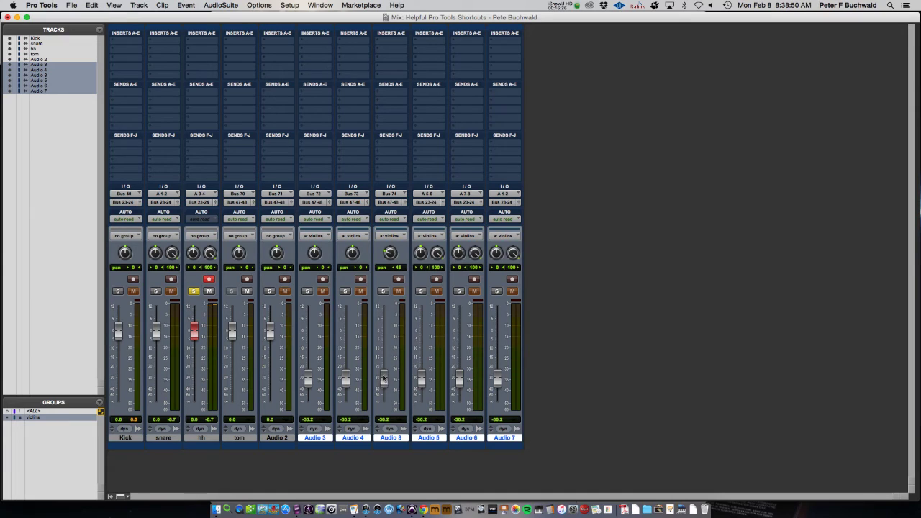
pyautogui.moveTo(384, 382); pyautogui.dragTo(383, 358)
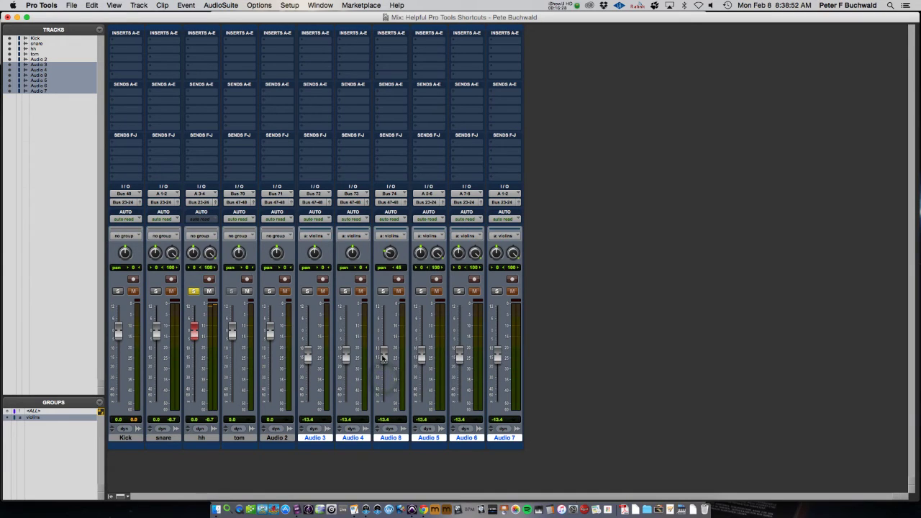
# - Toggle solo, record enable and mute on and off from Audio 8 within the violins group
pyautogui.click(386, 293)
pyautogui.click(387, 293)
pyautogui.click(385, 291)
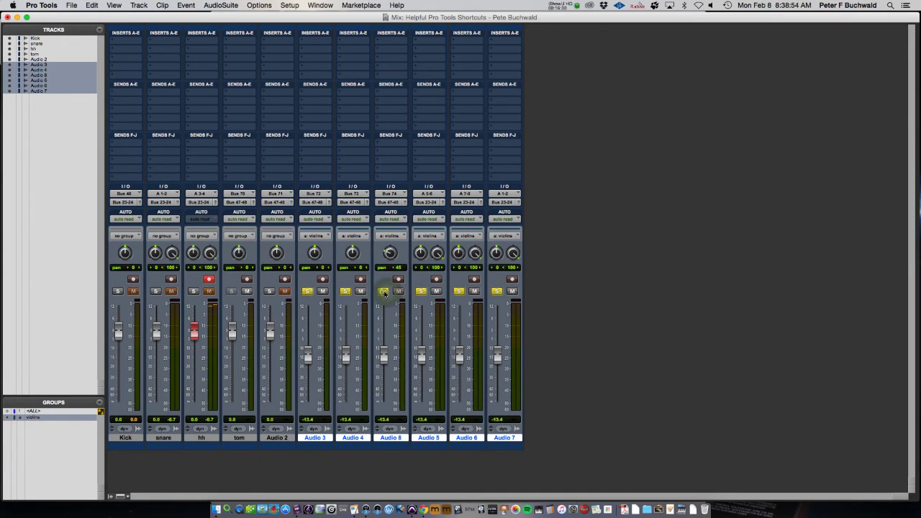
pyautogui.click(385, 291)
pyautogui.click(398, 279)
pyautogui.click(398, 280)
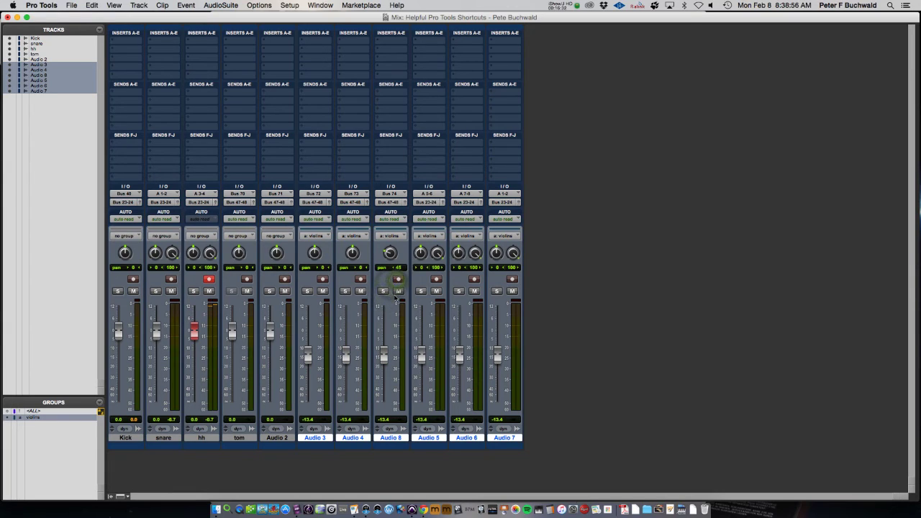
pyautogui.click(398, 293)
pyautogui.click(398, 291)
# - Offset the Audio 4, Audio 5 and Audio 6 faders individually to -1.9, -10.5 and -35.4, with the other violins tracks at -20.1
pyautogui.moveTo(346, 356); pyautogui.dragTo(346, 336)
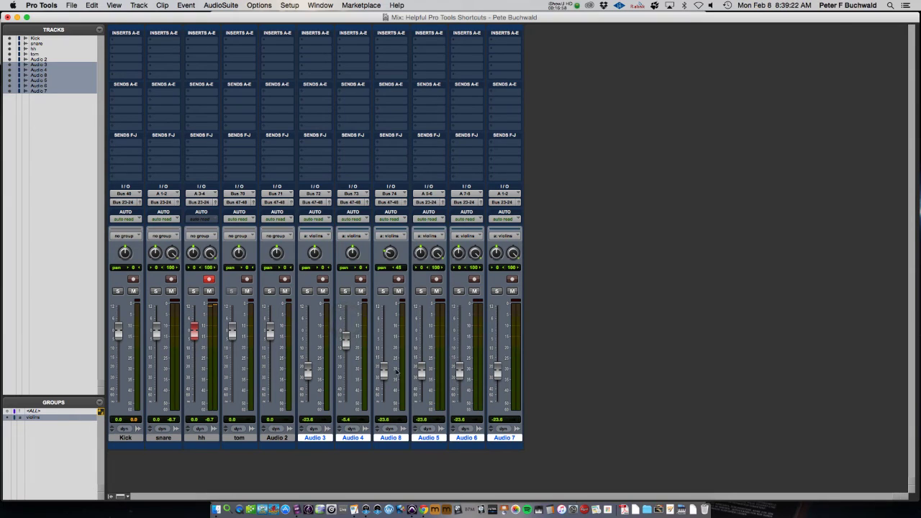
pyautogui.moveTo(423, 372); pyautogui.dragTo(502, 369)
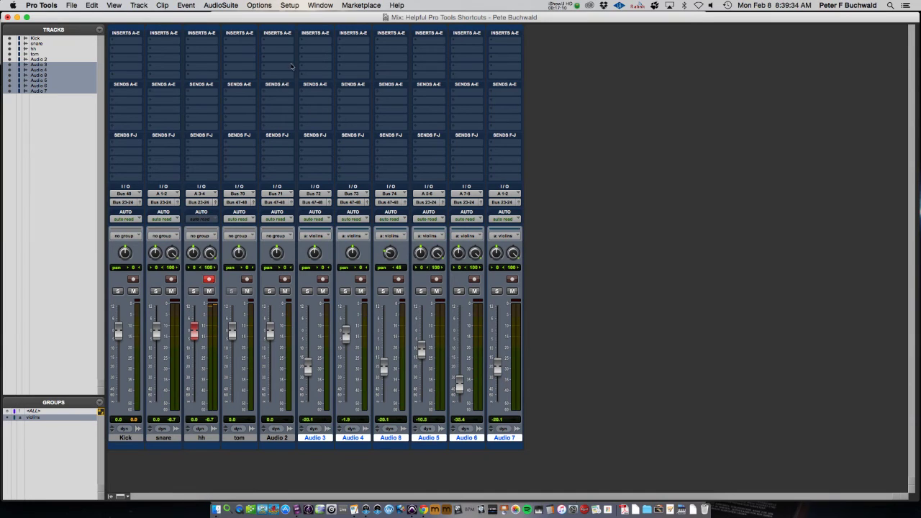
# - Insert the EQ3 1-Band plug-in in the first insert slot of every track and close the plug-in windows
pyautogui.click(278, 43)
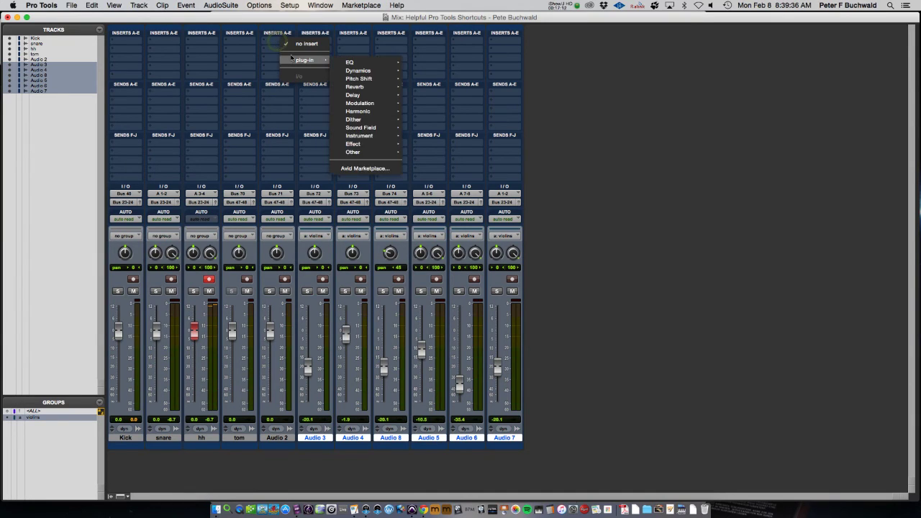
pyautogui.moveTo(295, 61)
pyautogui.moveTo(356, 63)
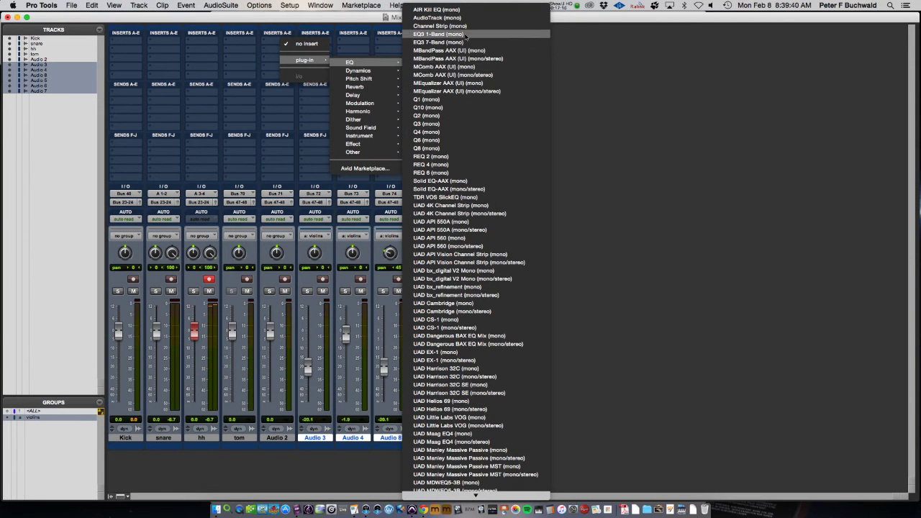
pyautogui.click(392, 42)
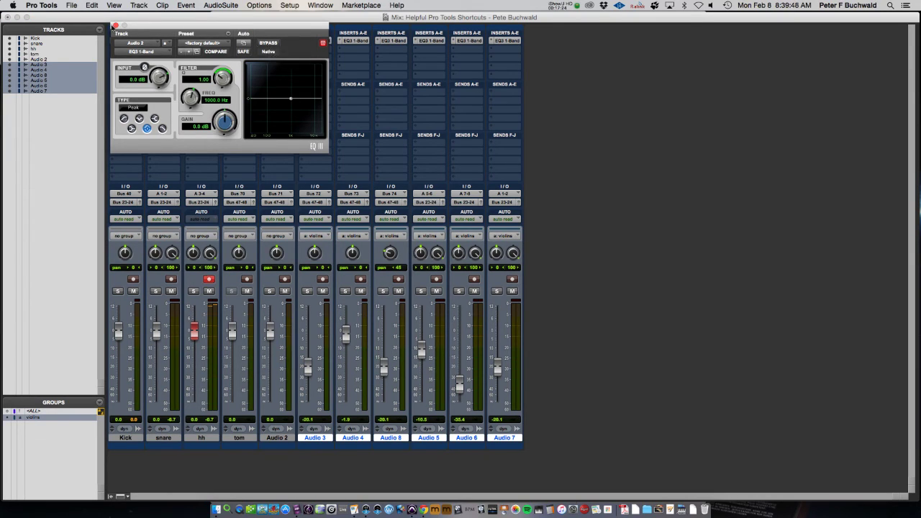
pyautogui.click(115, 25)
pyautogui.click(247, 41)
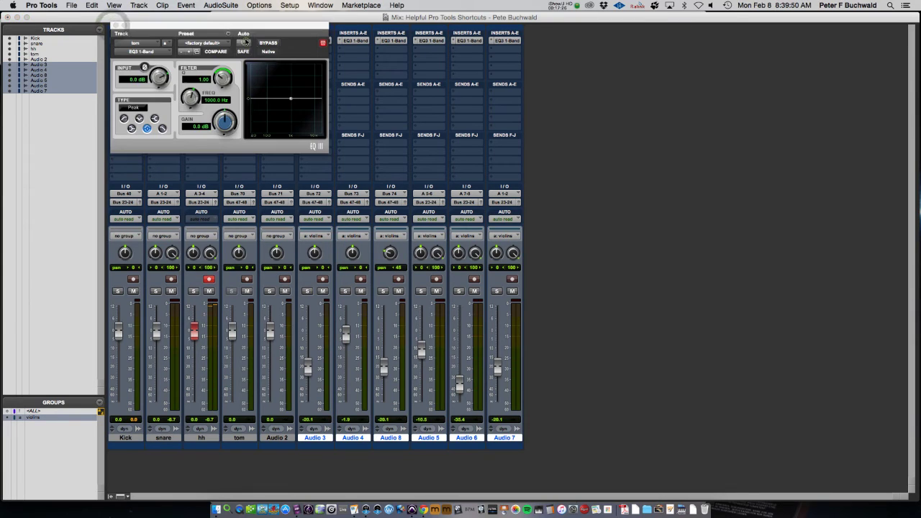
pyautogui.click(117, 25)
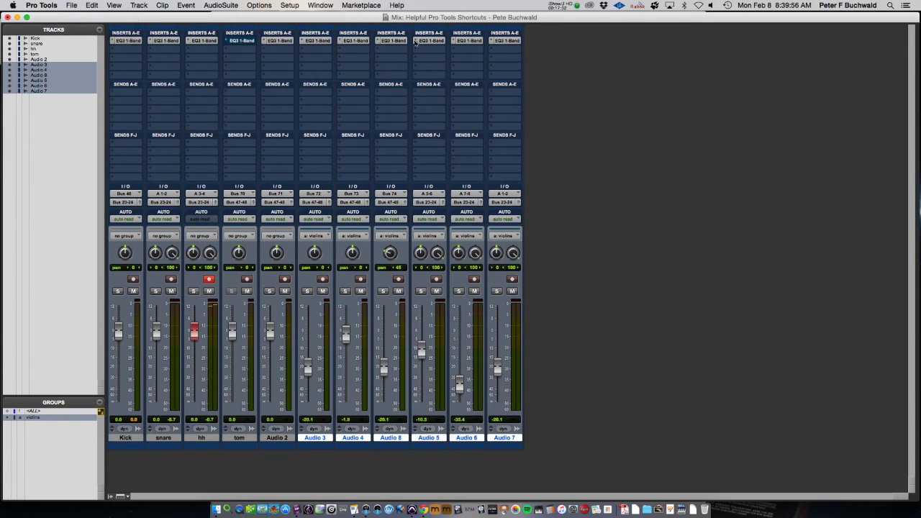
# - Bypass the EQ3 1-Band inserts individually on Audio 8, Audio 5 and Audio 6
pyautogui.keyDown('super'); pyautogui.click(400, 41); pyautogui.keyUp('super')
pyautogui.keyDown('super'); pyautogui.click(423, 41); pyautogui.keyUp('super')
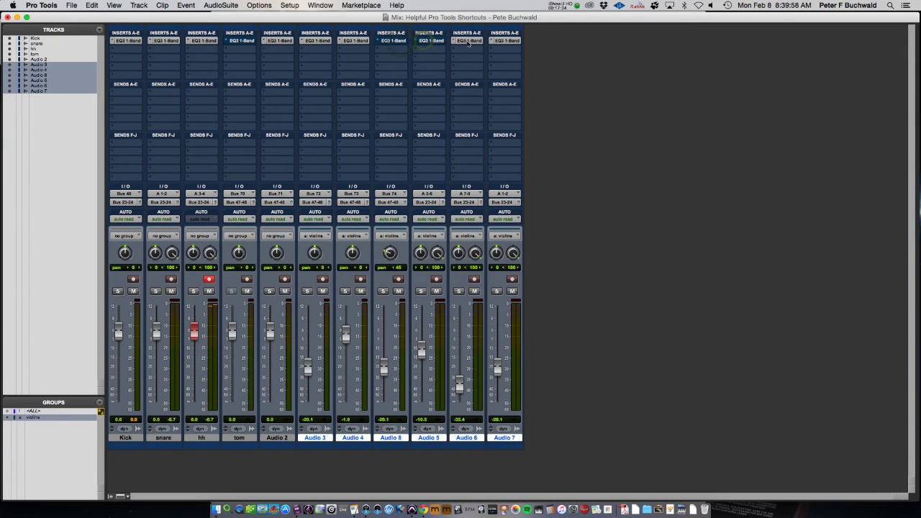
pyautogui.keyDown('super'); pyautogui.click(461, 41); pyautogui.keyUp('super')
# - Toggle the EQ3 1-Band bypass across all tracks, ending active, and bypass it only on the selected tracks Audio 3 through Audio 7
pyautogui.keyDown('alt'); pyautogui.keyDown('super'); pyautogui.click(349, 42); pyautogui.keyUp('super'); pyautogui.keyUp('alt')
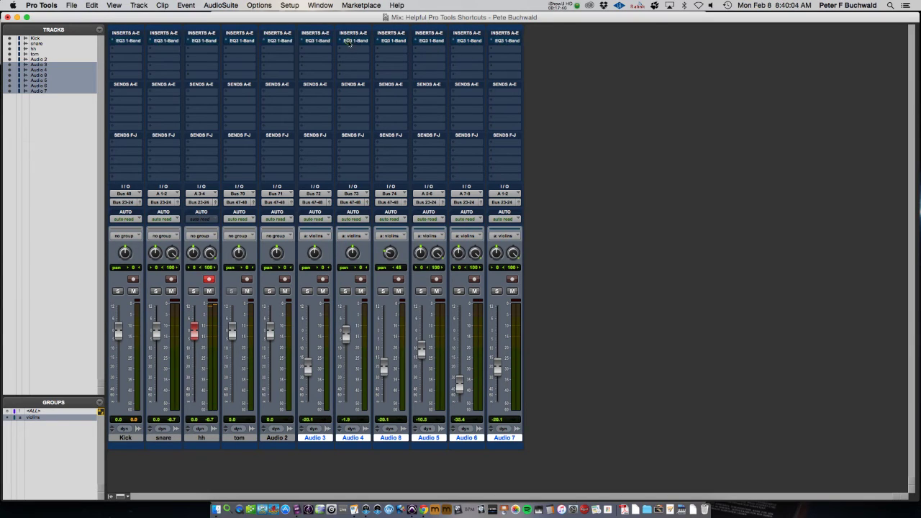
pyautogui.keyDown('alt'); pyautogui.keyDown('super'); pyautogui.click(349, 43); pyautogui.keyUp('super'); pyautogui.keyUp('alt')
pyautogui.keyDown('alt'); pyautogui.keyDown('super'); pyautogui.click(349, 43); pyautogui.keyUp('super'); pyautogui.keyUp('alt')
pyautogui.keyDown('alt'); pyautogui.keyDown('super'); pyautogui.click(349, 43); pyautogui.keyUp('super'); pyautogui.keyUp('alt')
pyautogui.keyDown('alt'); pyautogui.keyDown('super'); pyautogui.click(349, 42); pyautogui.keyUp('super'); pyautogui.keyUp('alt')
pyautogui.keyDown('alt'); pyautogui.keyDown('super'); pyautogui.click(349, 42); pyautogui.keyUp('super'); pyautogui.keyUp('alt')
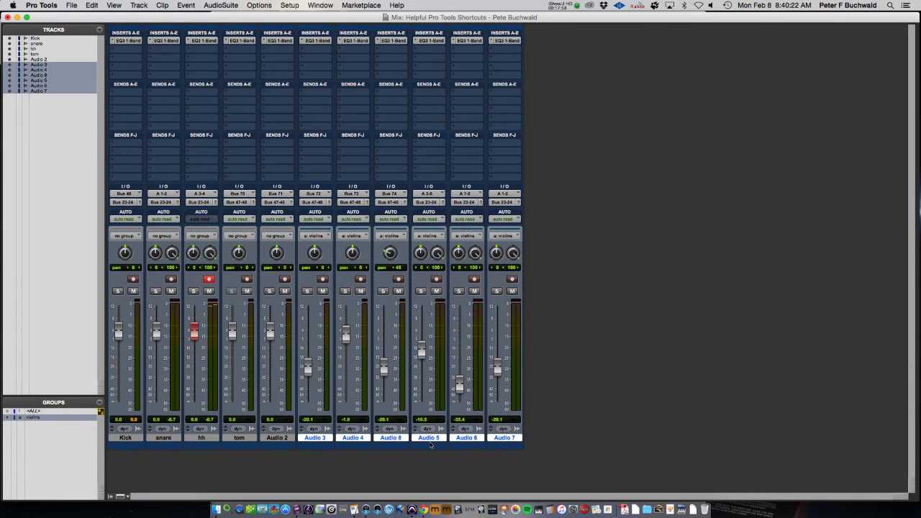
pyautogui.keyDown('alt'); pyautogui.keyDown('shift'); pyautogui.keyDown('super'); pyautogui.click(353, 42); pyautogui.keyUp('super'); pyautogui.keyUp('shift'); pyautogui.keyUp('alt')
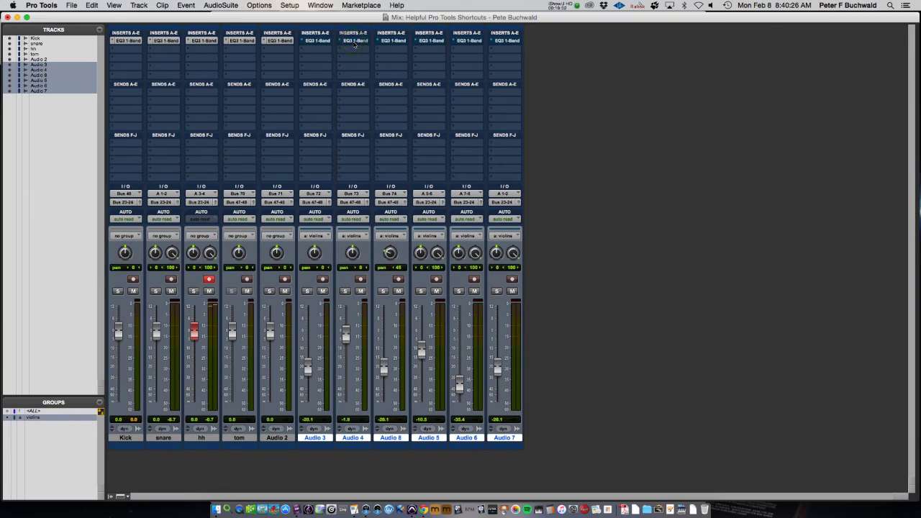
# - Turn off the EQ3 1-Band bypass on the selected tracks Audio 3 through Audio 7
pyautogui.keyDown('alt'); pyautogui.keyDown('shift'); pyautogui.keyDown('super'); pyautogui.click(353, 41); pyautogui.keyUp('super'); pyautogui.keyUp('shift'); pyautogui.keyUp('alt')
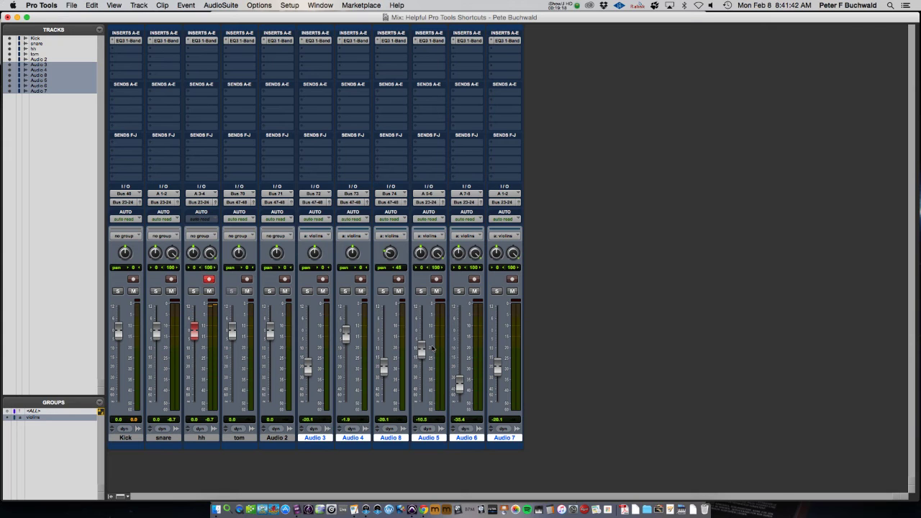
# - Switch to the Edit window and select the workbench_01 clip on the hh track with the Smart Tool
pyautogui.press('super+equal')
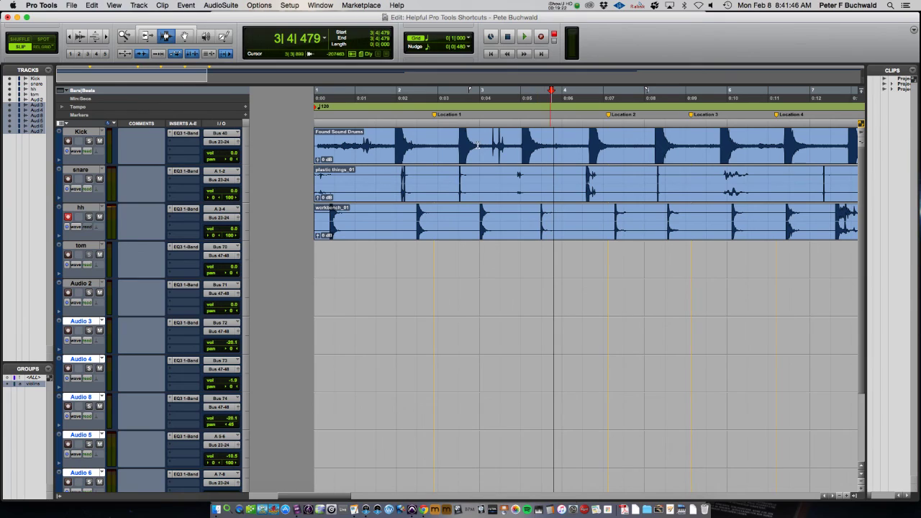
pyautogui.click(185, 33)
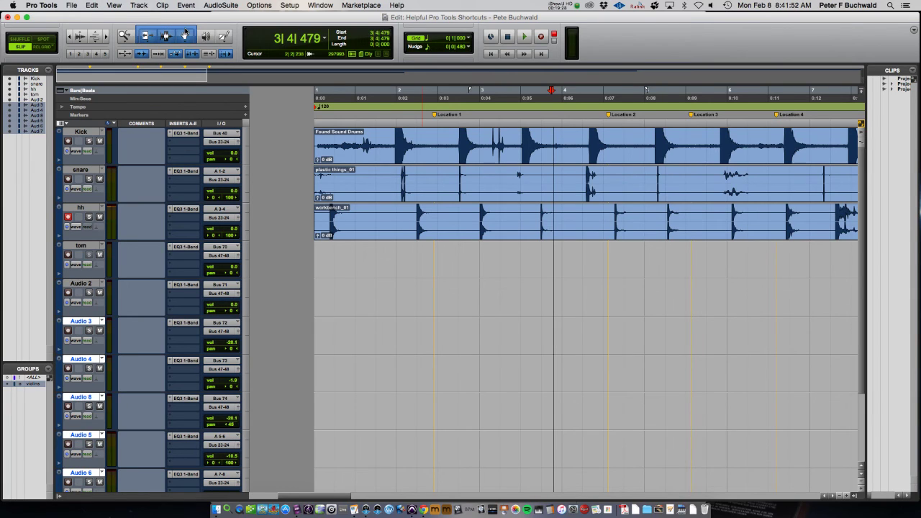
pyautogui.click(482, 231)
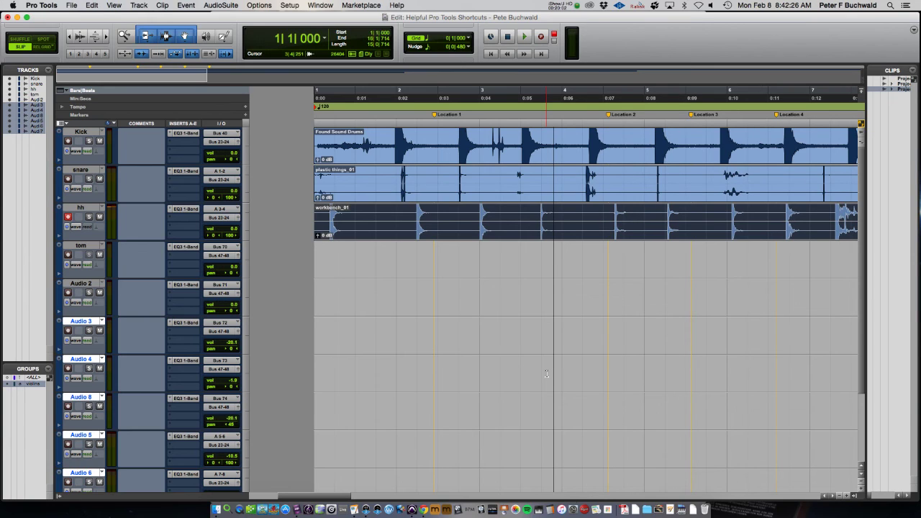
# - Nudge the workbench_01 clip forward and back in eighth-note steps, reaching 2|1|000 and returning it to 1|1|000
pyautogui.press('KP_Add')
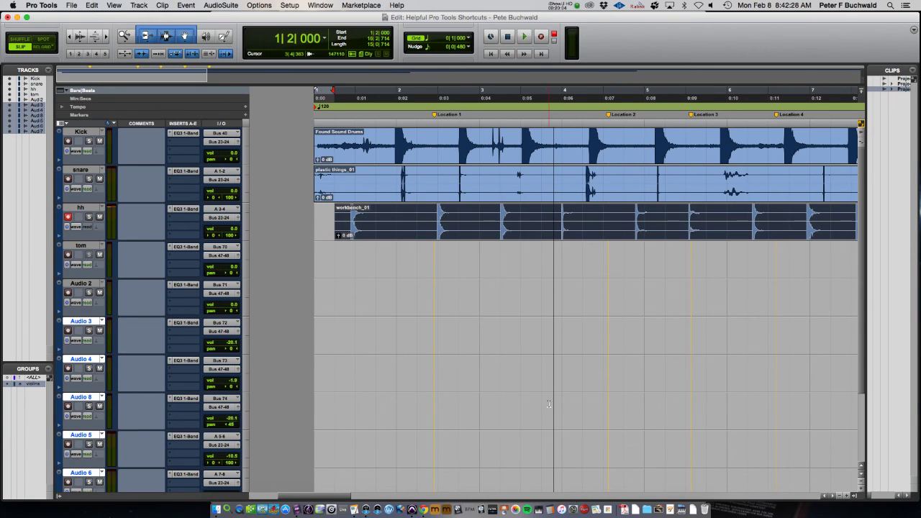
pyautogui.press('KP_Add')
pyautogui.press('KP_Add')
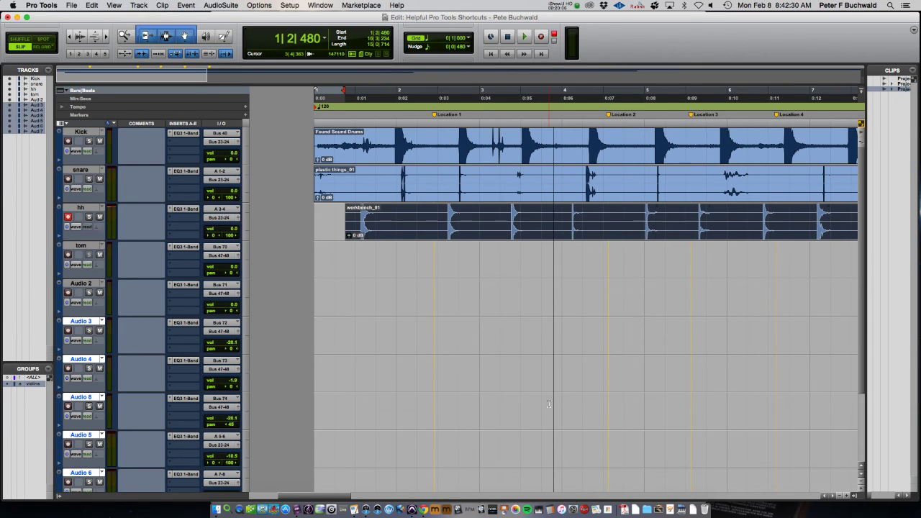
pyautogui.press('KP_Add')
pyautogui.press('KP_Add')
pyautogui.press('KP_Subtract')
pyautogui.press('KP_Subtract')
pyautogui.press('KP_Subtract')
pyautogui.press('KP_Subtract')
pyautogui.press('KP_Subtract')
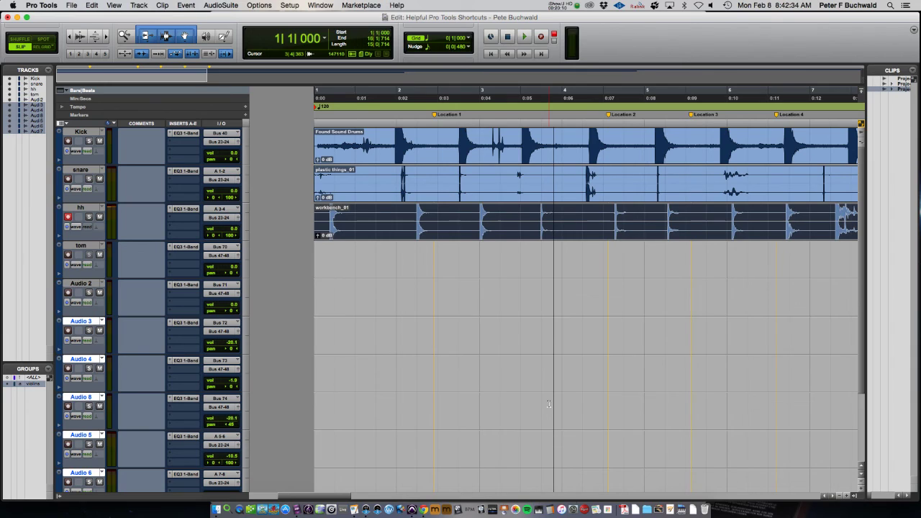
pyautogui.press('KP_Add')
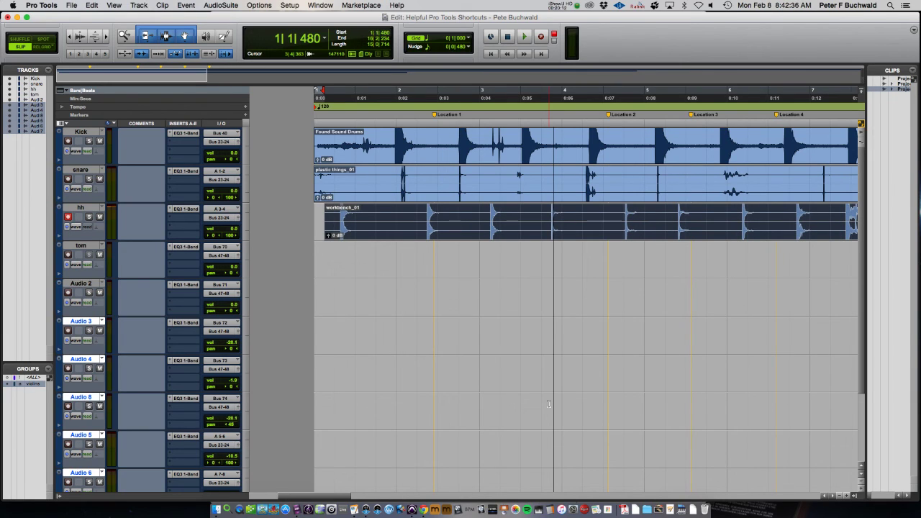
pyautogui.press('KP_Add')
pyautogui.press('KP_Add')
pyautogui.press('KP_Add')
pyautogui.press('KP_Add')
pyautogui.press('KP_Add')
pyautogui.press('KP_Add')
pyautogui.press('KP_Add')
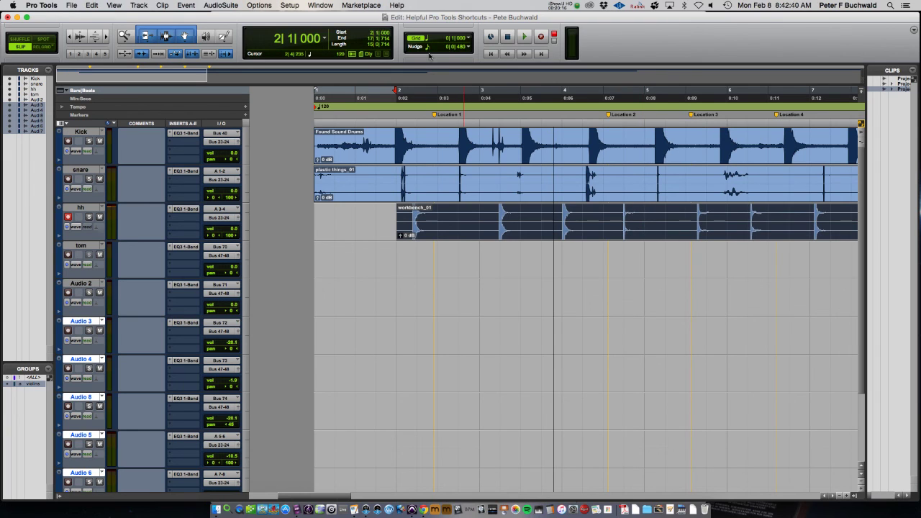
pyautogui.press('KP_Subtract')
pyautogui.press('KP_Subtract')
pyautogui.press('KP_Subtract')
pyautogui.press('KP_Subtract')
pyautogui.press('KP_Subtract')
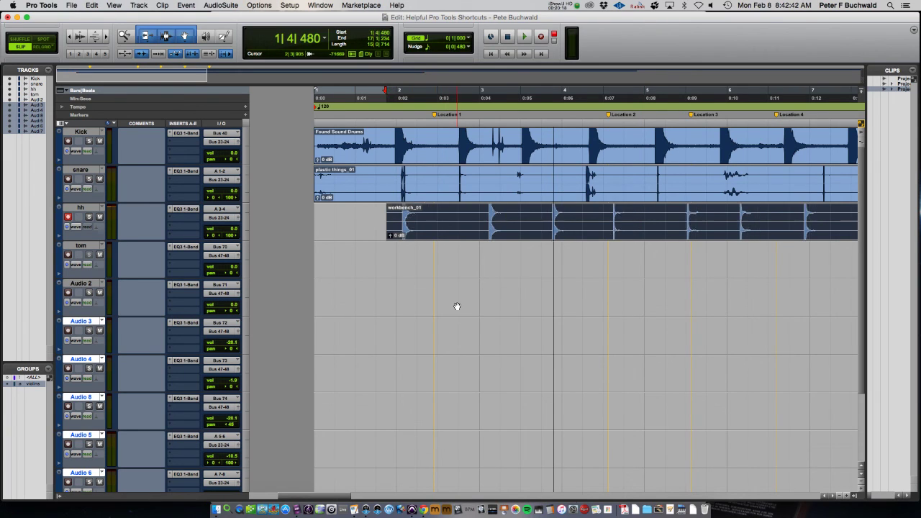
pyautogui.press('KP_Subtract')
pyautogui.press('KP_Subtract')
pyautogui.press('KP_Subtract')
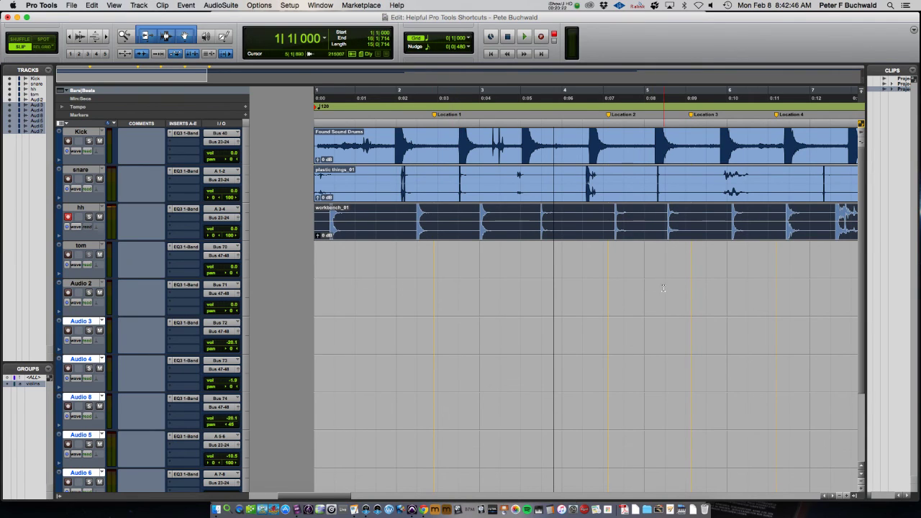
# - Add the plastic things_01 clip to the selection and nudge both clips forward and back to 1|1|000
pyautogui.keyDown('shift'); pyautogui.click(649, 192); pyautogui.keyUp('shift')
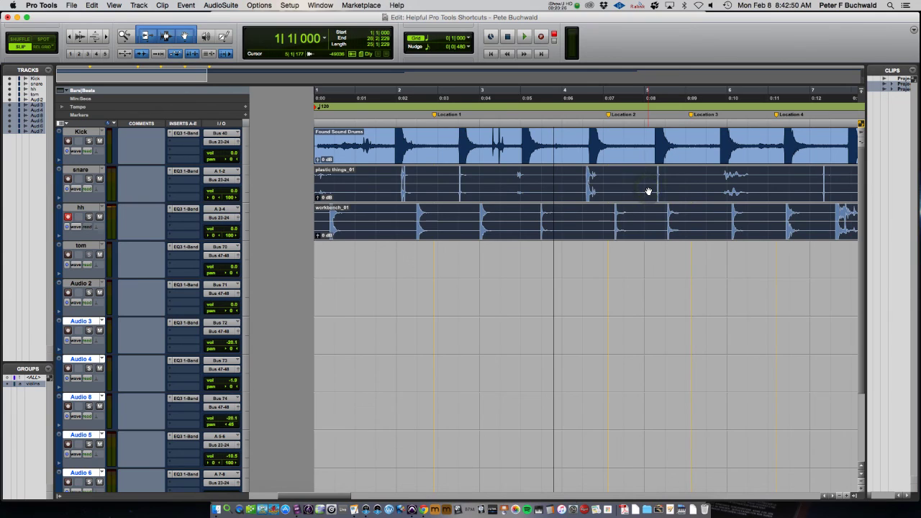
pyautogui.press('KP_Add')
pyautogui.press('KP_Add')
pyautogui.press('KP_Add')
pyautogui.press('KP_Add')
pyautogui.press('KP_Add')
pyautogui.press('KP_Subtract')
pyautogui.press('KP_Subtract')
pyautogui.press('KP_Subtract')
pyautogui.press('KP_Subtract')
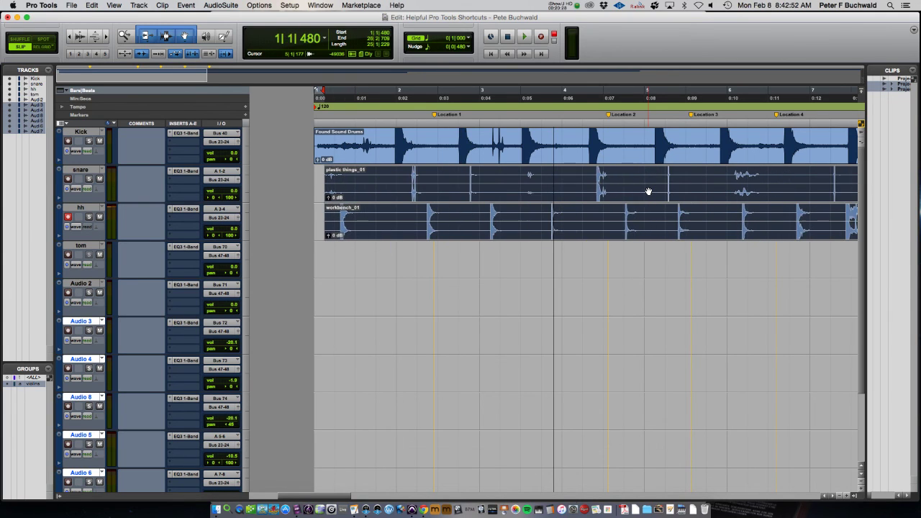
pyautogui.press('KP_Subtract')
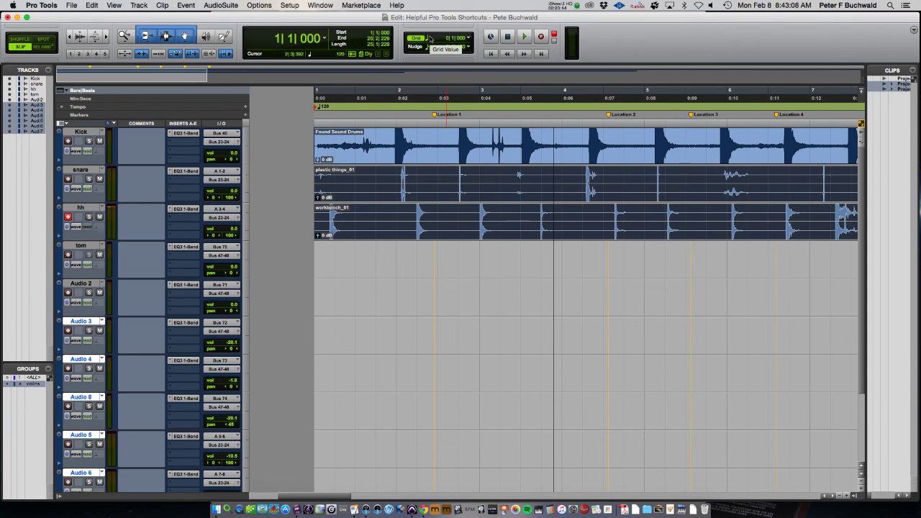
# - Step the grid value up and down through the note values, ending at one bar (1|0|000)
pyautogui.press('ctrl+alt+KP_Add')
pyautogui.press('ctrl+alt+KP_Add')
pyautogui.press('ctrl+alt+KP_Subtract')
pyautogui.press('ctrl+alt+KP_Subtract')
pyautogui.press('ctrl+alt+KP_Add')
pyautogui.press('ctrl+alt+KP_Add')
pyautogui.press('ctrl+alt+KP_Add')
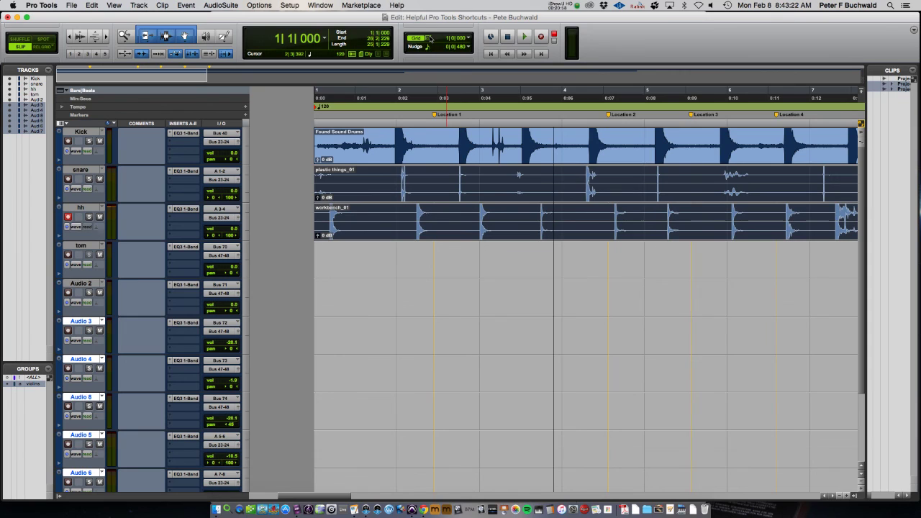
pyautogui.hotkey('ctrl', 'alt', '-')
pyautogui.hotkey('ctrl', 'alt', '-')
# - Switch the nudge time scale to Min:Secs, return it to Bars|Beats, and step through the nudge note values
pyautogui.click(469, 47)
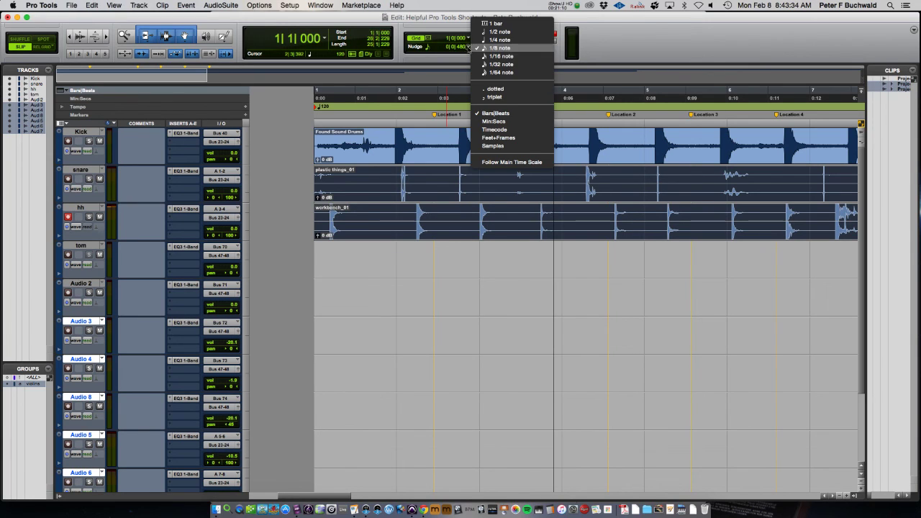
pyautogui.click(486, 121)
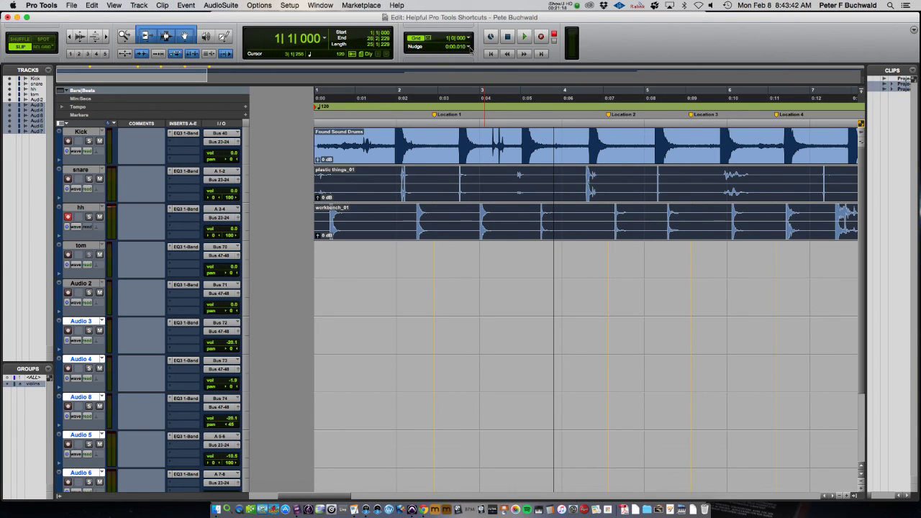
pyautogui.click(468, 48)
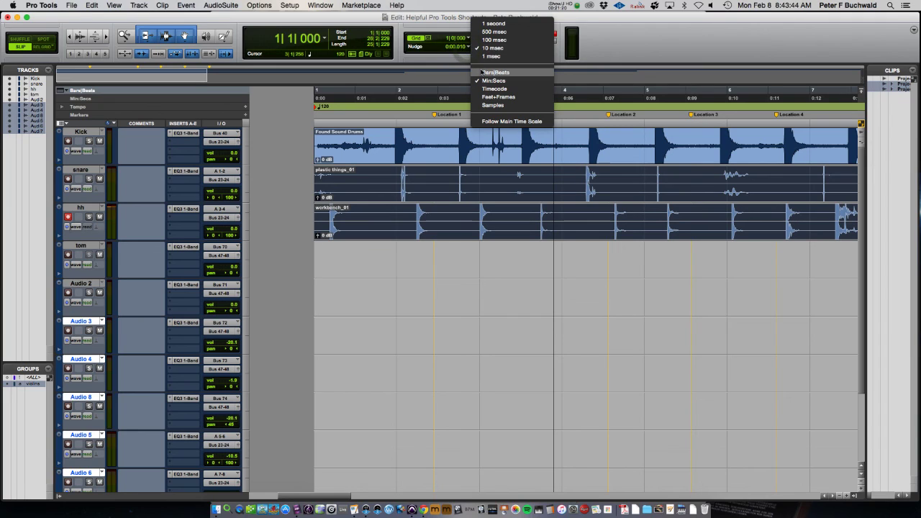
pyautogui.click(480, 69)
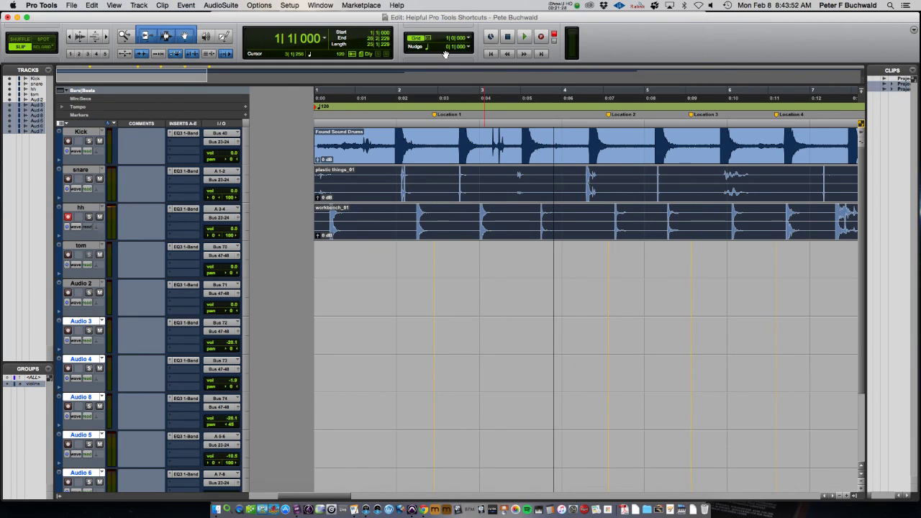
pyautogui.press('alt+super+KP_Add')
pyautogui.press('alt+super+KP_Add')
# - Place the edit cursor at 2|3|660 in the Found Sound Drums clip, trim the clip's start to it, and undo the trim
pyautogui.click(447, 139)
pyautogui.click(452, 140)
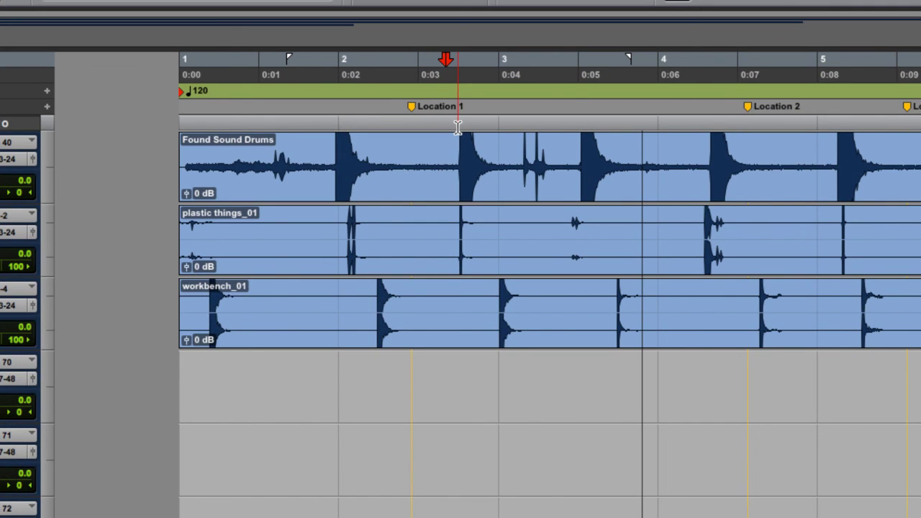
pyautogui.press('a')
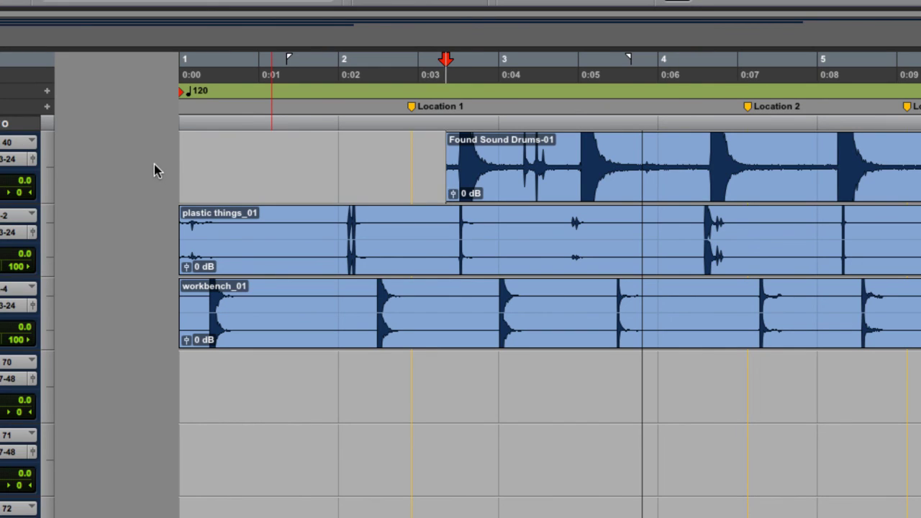
pyautogui.hotkey('ctrl', 'z')
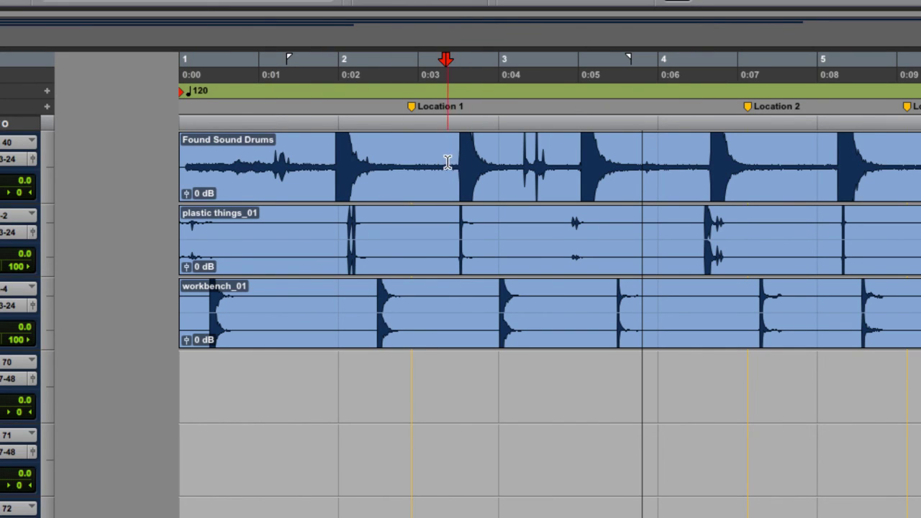
# - Try a fade-in up to the edit cursor and an end trim at it on the Found Sound Drums clip, undoing each edit
pyautogui.press('d')
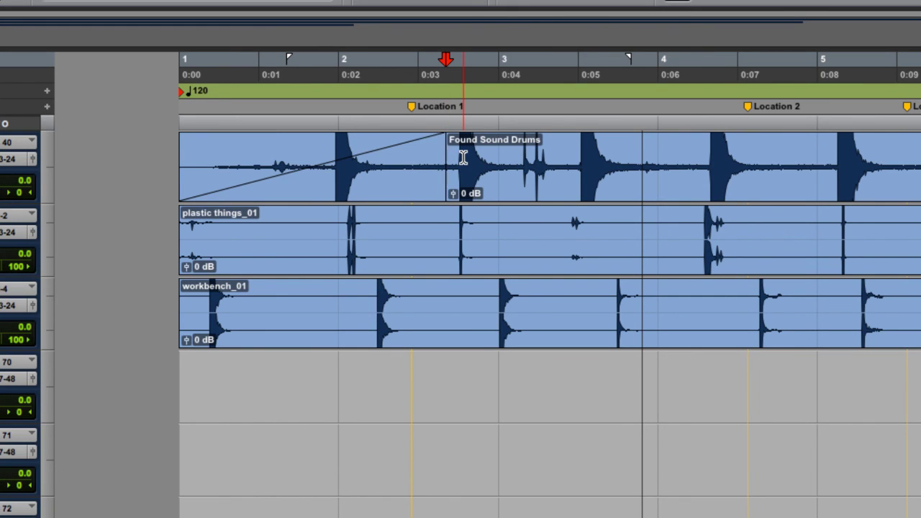
pyautogui.hotkey('ctrl', 'z')
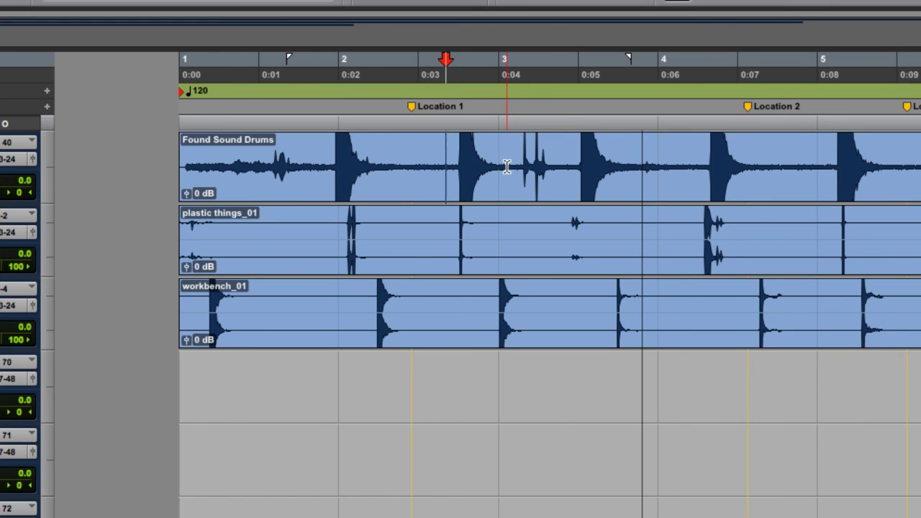
pyautogui.press('s')
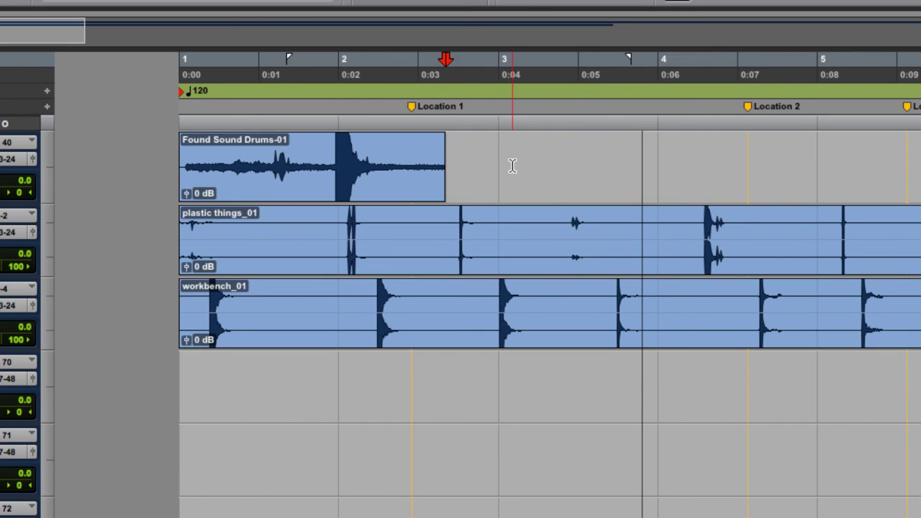
pyautogui.hotkey('ctrl', 'z')
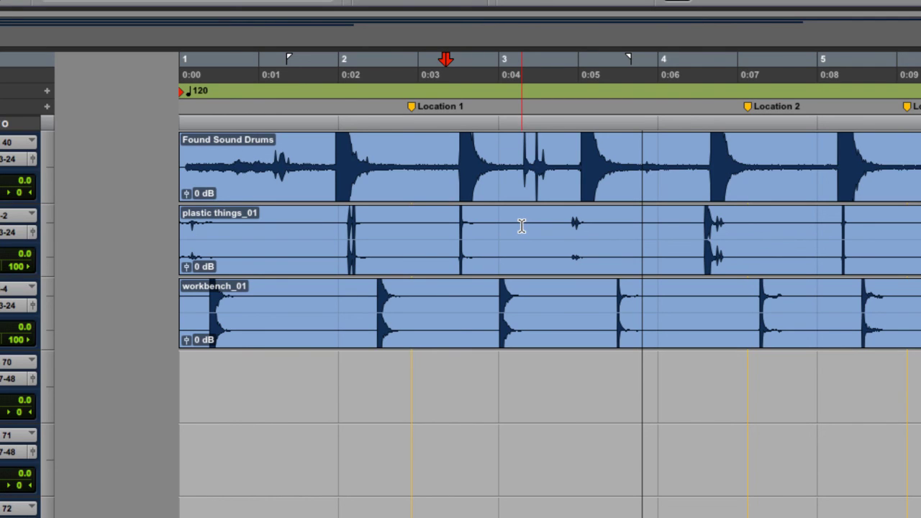
pyautogui.press('d')
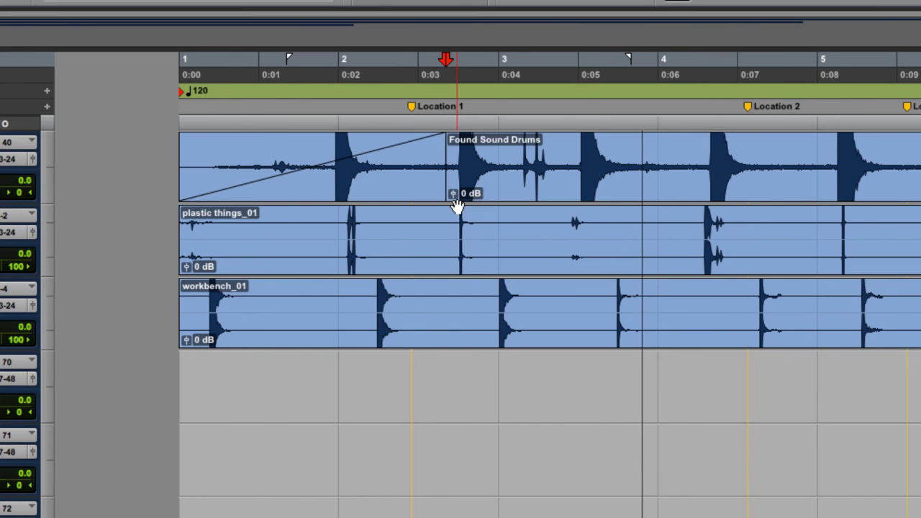
pyautogui.press('super+z')
# - Zoom the timeline out horizontally to show the full length of all three audio clips
pyautogui.press('r')
pyautogui.press('r')
pyautogui.press('r')
pyautogui.press('r')
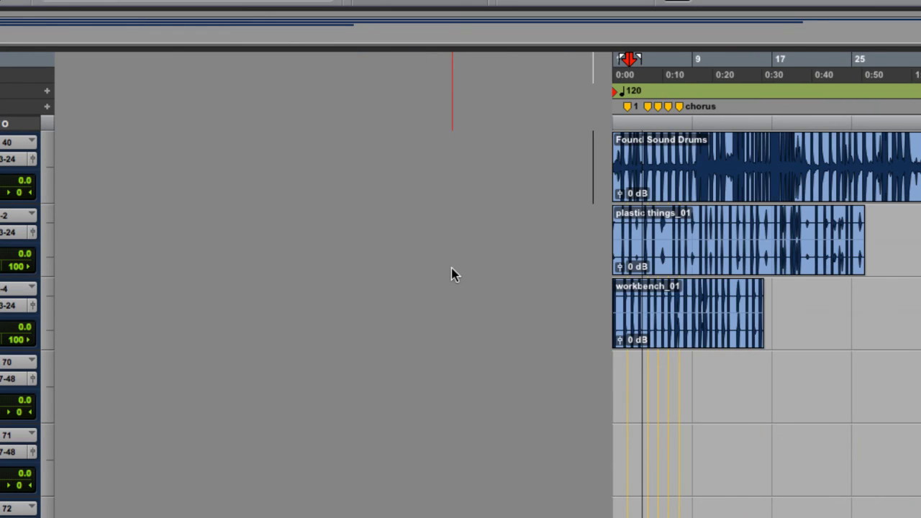
pyautogui.press('End')
pyautogui.press('Home')
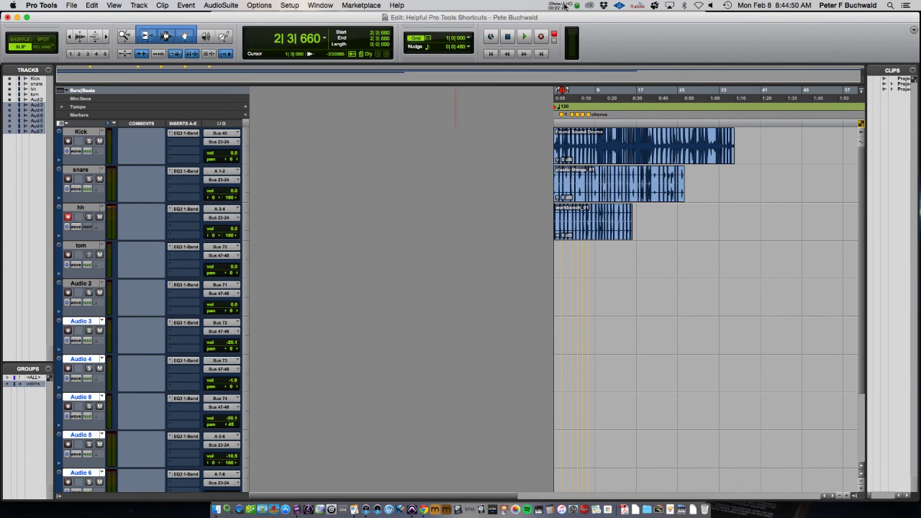
pyautogui.click(574, 5)
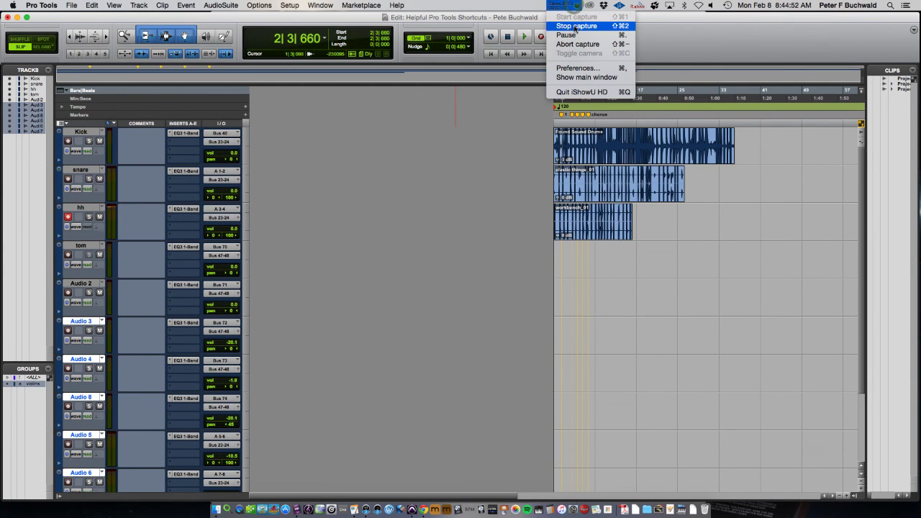